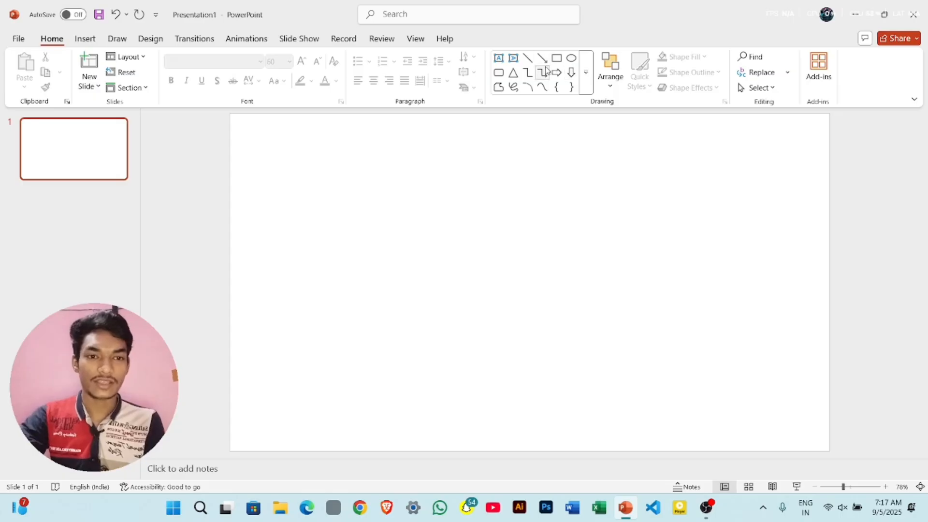
left_click(587, 81)
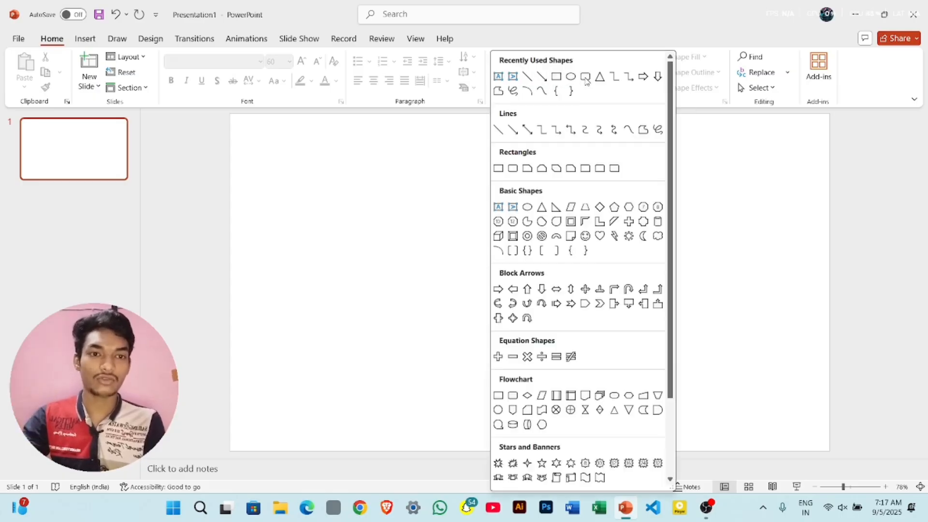
scroll(575, 384, "down", 2)
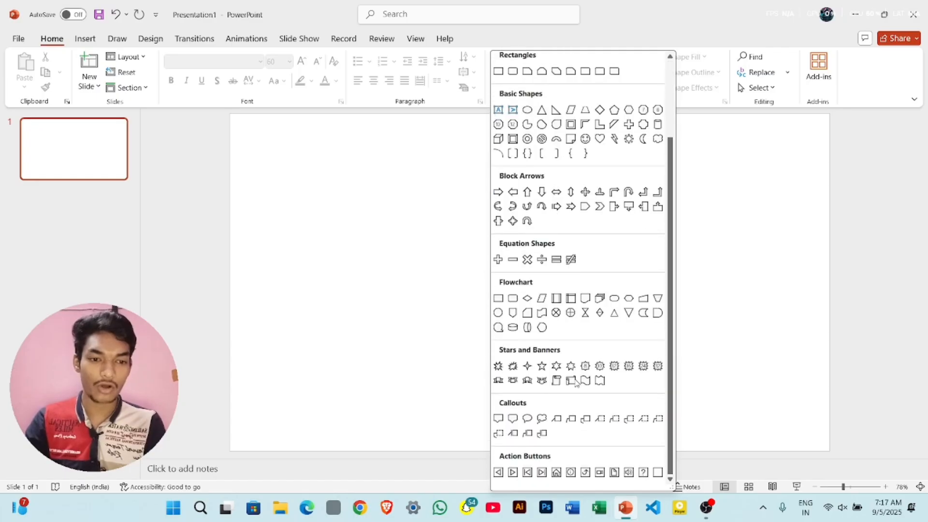
scroll(576, 383, "up", 3)
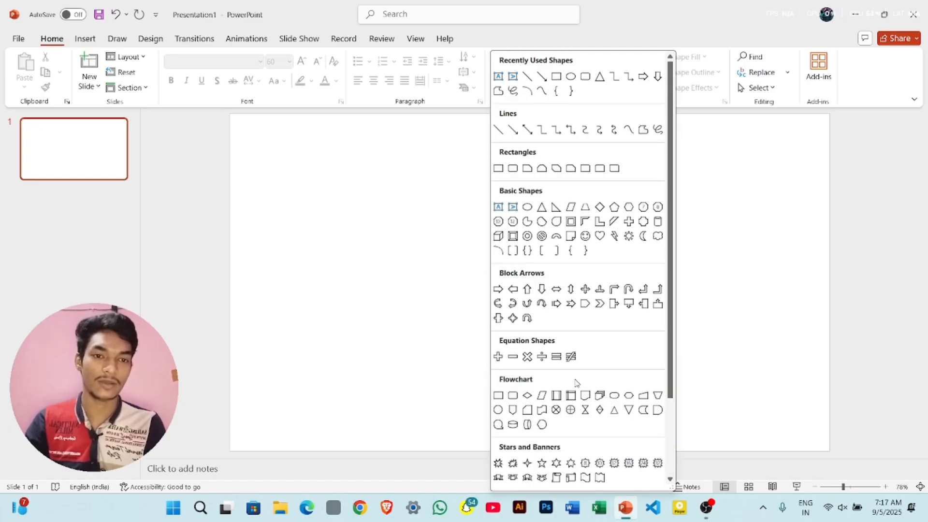
left_click(760, 291)
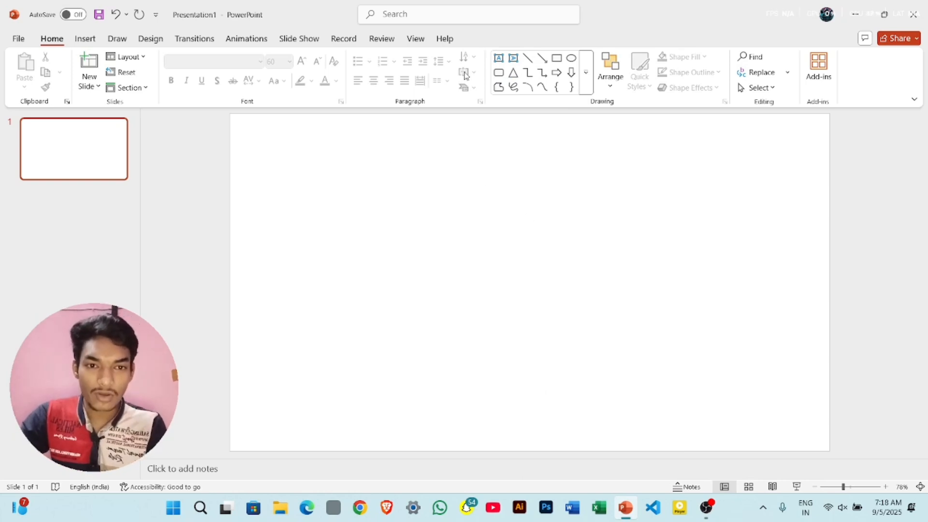
Draw a wide text box across the upper half of the slide and leave it empty
left_click(500, 60)
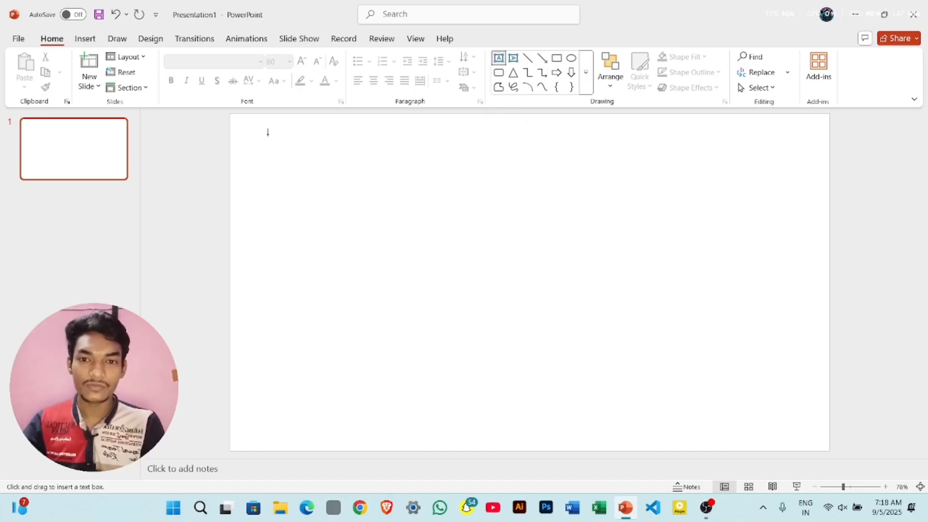
left_click_drag(262, 135, 796, 293)
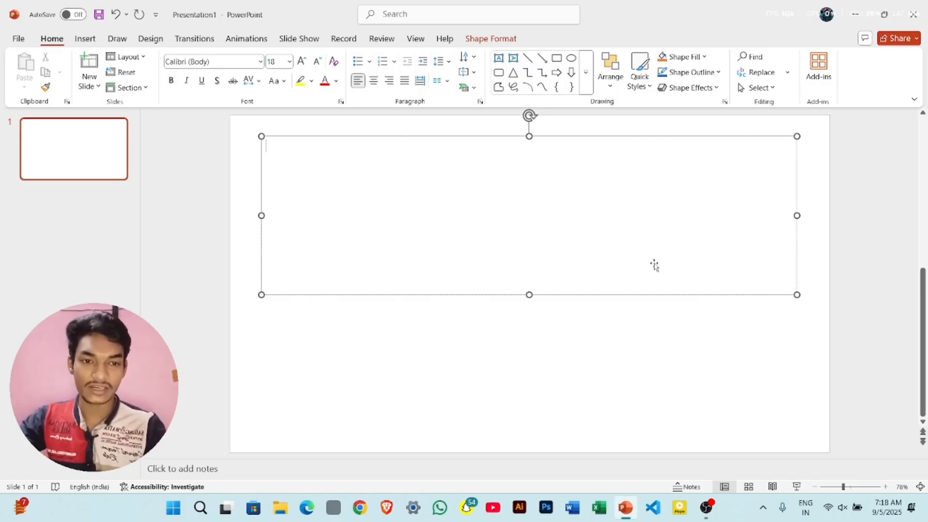
left_click(641, 357)
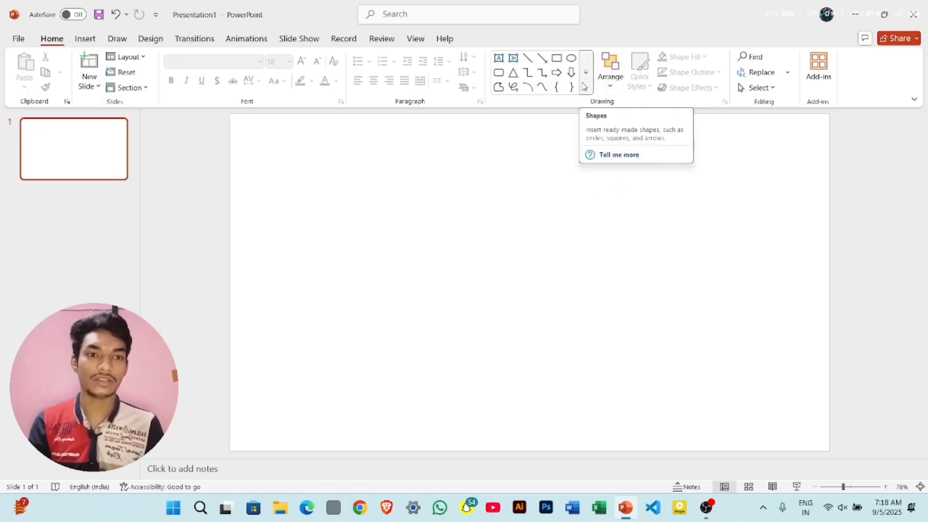
Draw a rectangle about 2.17" high and 3.07" wide on the slide and give it the intense orange theme style
left_click(558, 59)
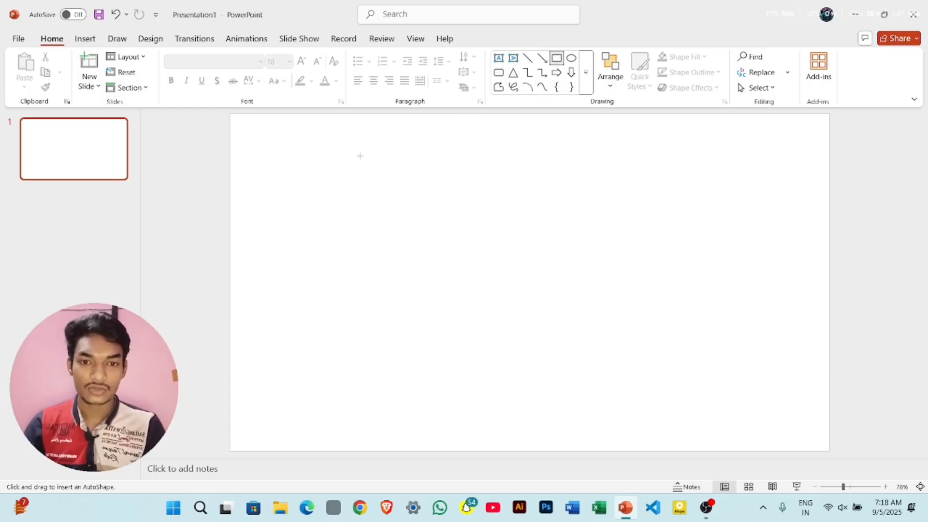
left_click_drag(347, 164, 486, 263)
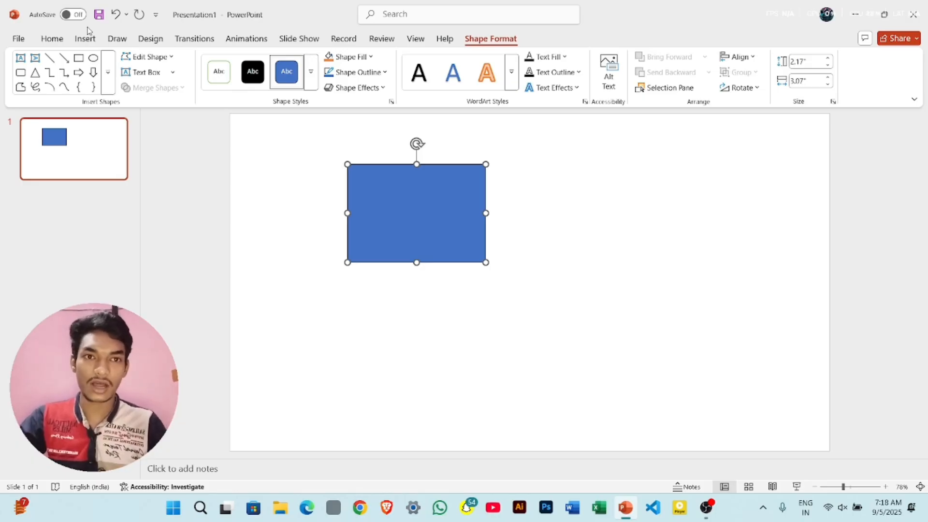
left_click(52, 39)
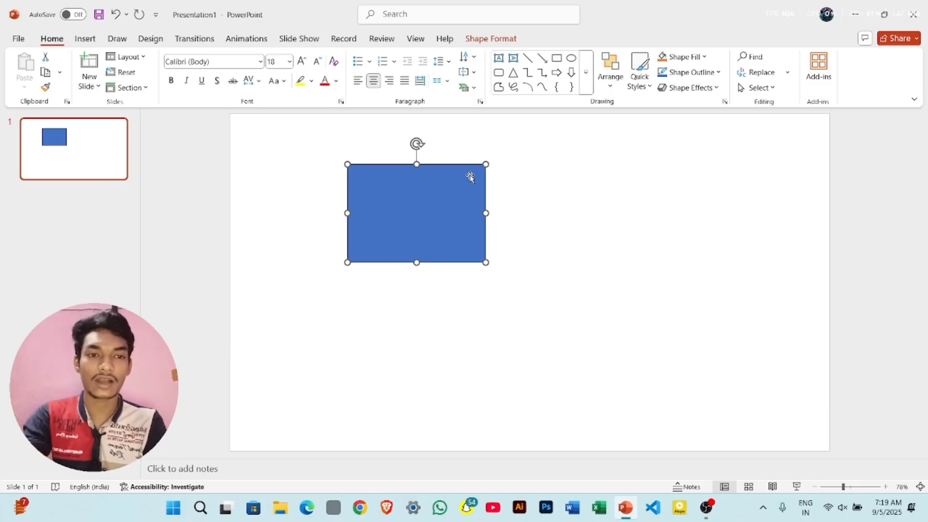
left_click(643, 89)
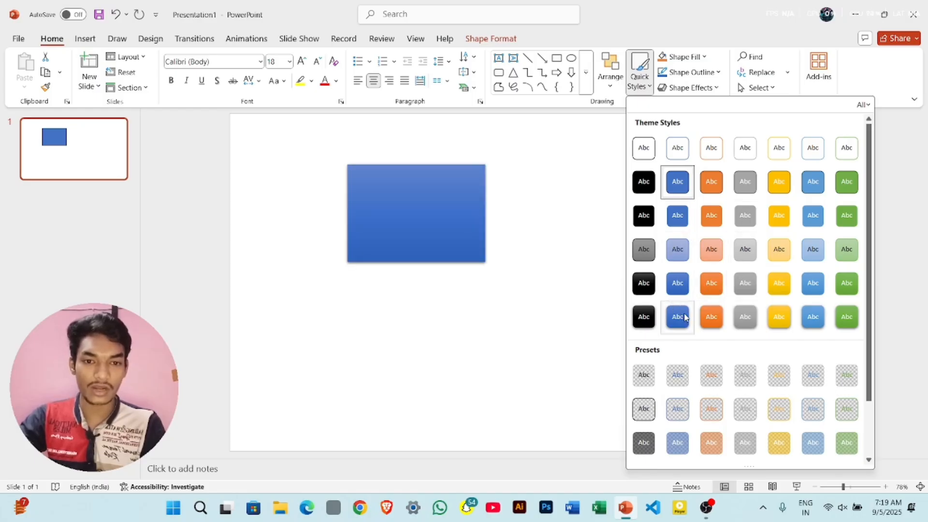
left_click(711, 317)
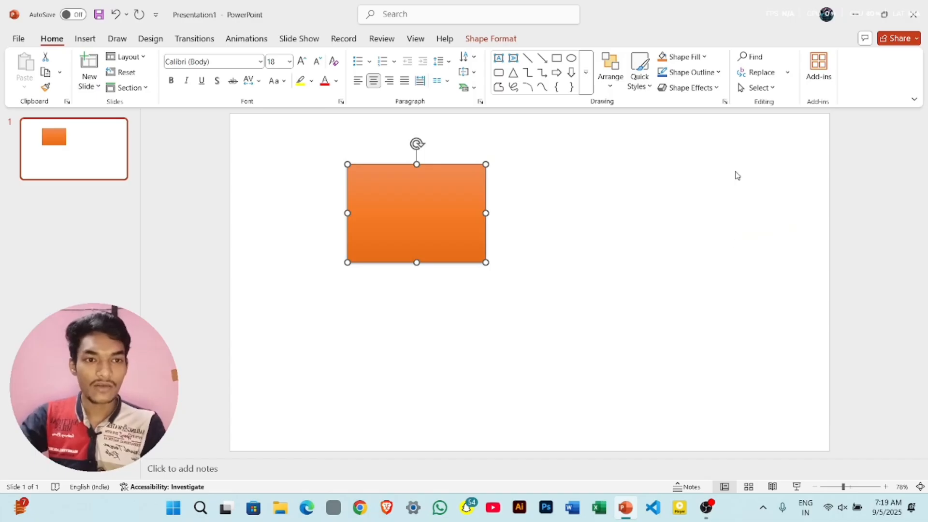
left_click(640, 75)
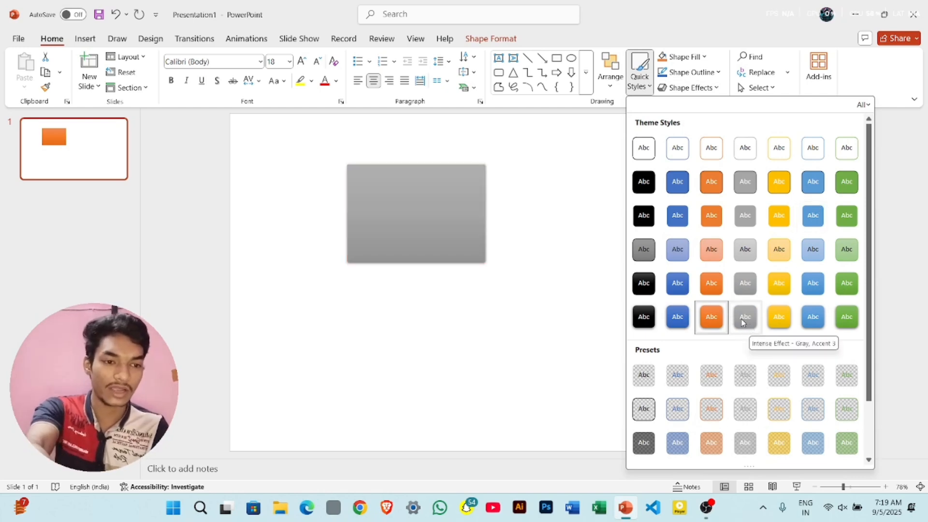
left_click(709, 311)
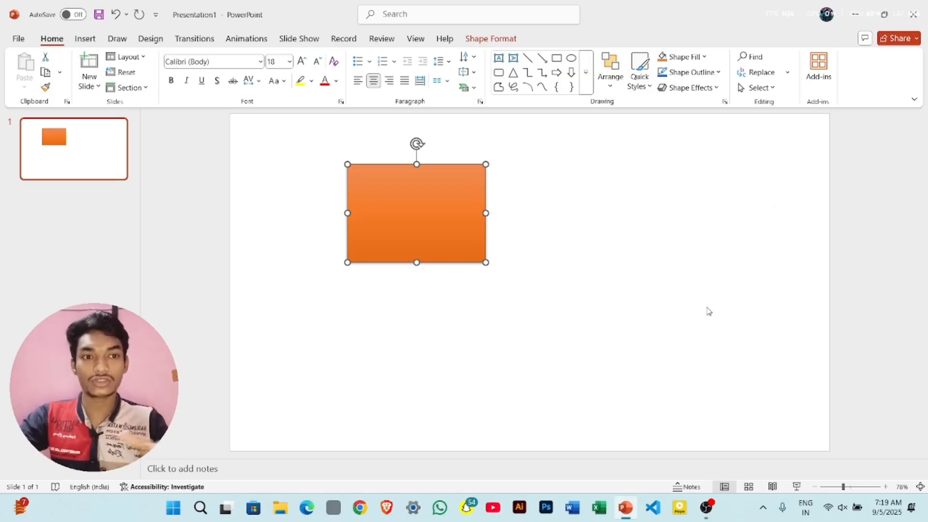
Fill the rectangle with a dark gray theme color and try the eyedropper fill
left_click(700, 62)
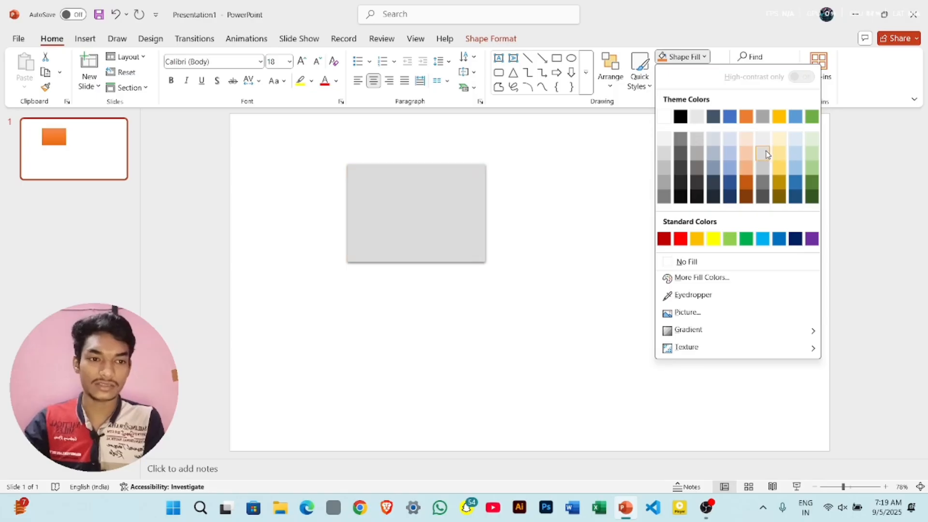
left_click(763, 189)
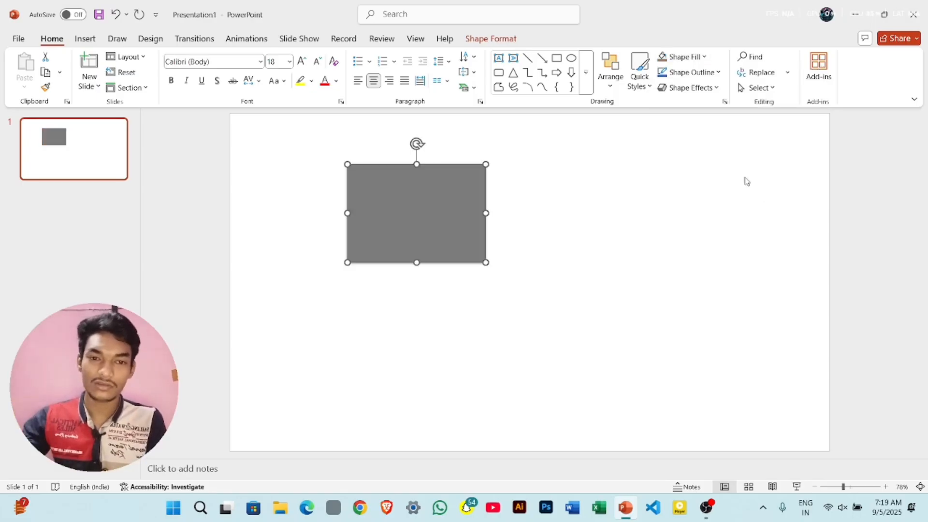
left_click(704, 57)
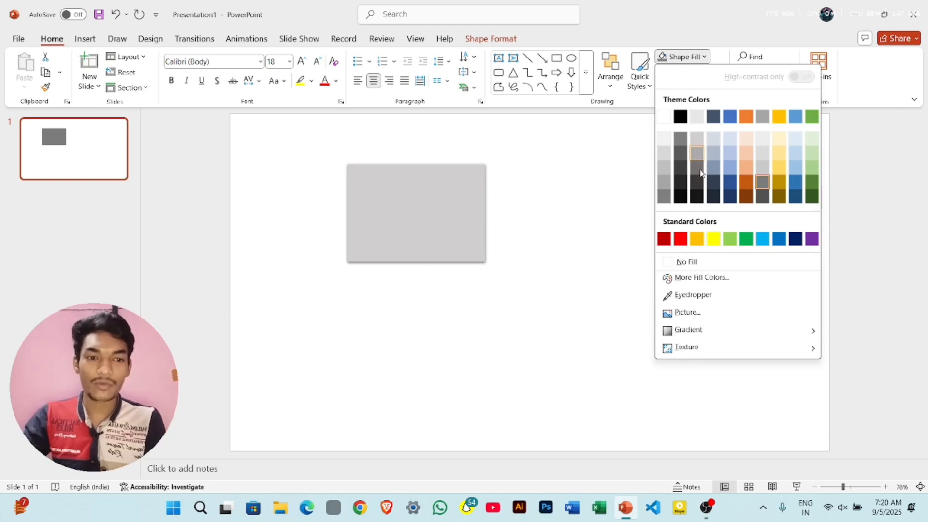
left_click(704, 296)
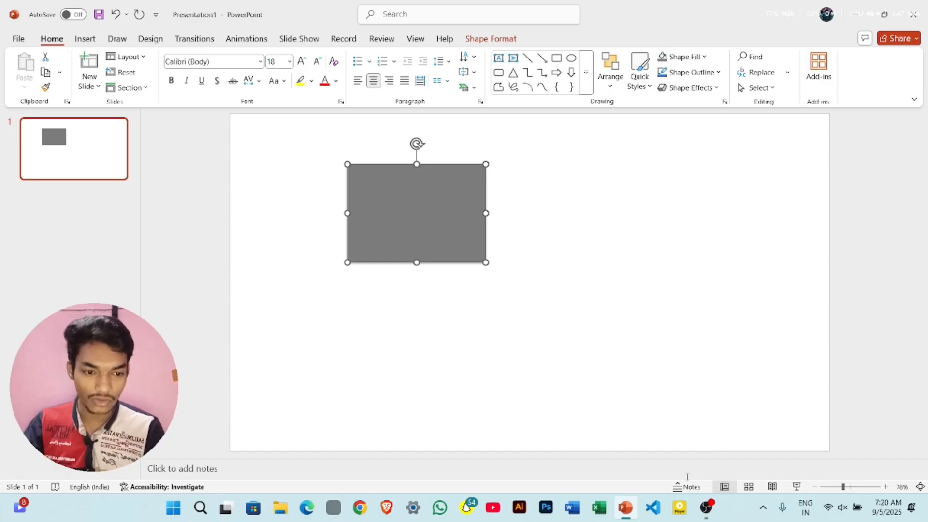
Insert the green Excel Formulas picture from Local Disk (B:) and shrink it to about half size in the slide's lower-right area
left_click(90, 45)
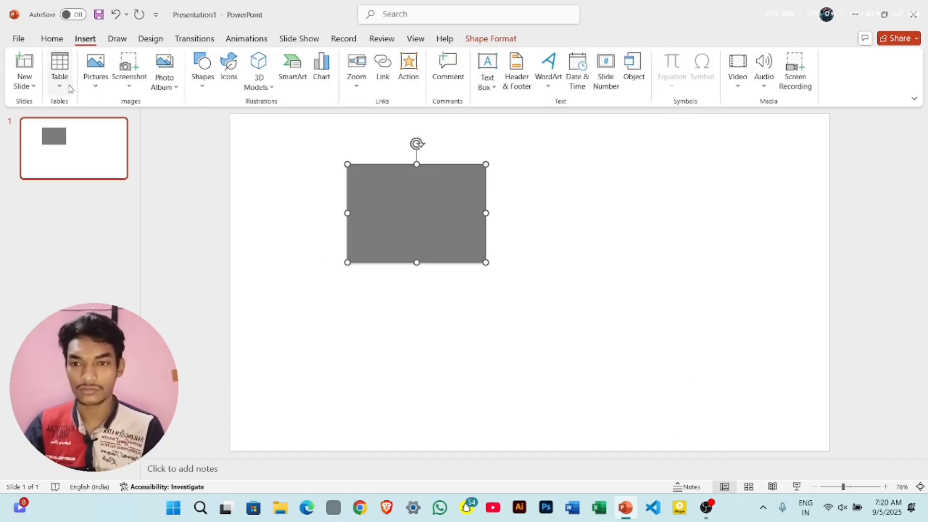
left_click(96, 72)
left_click(133, 128)
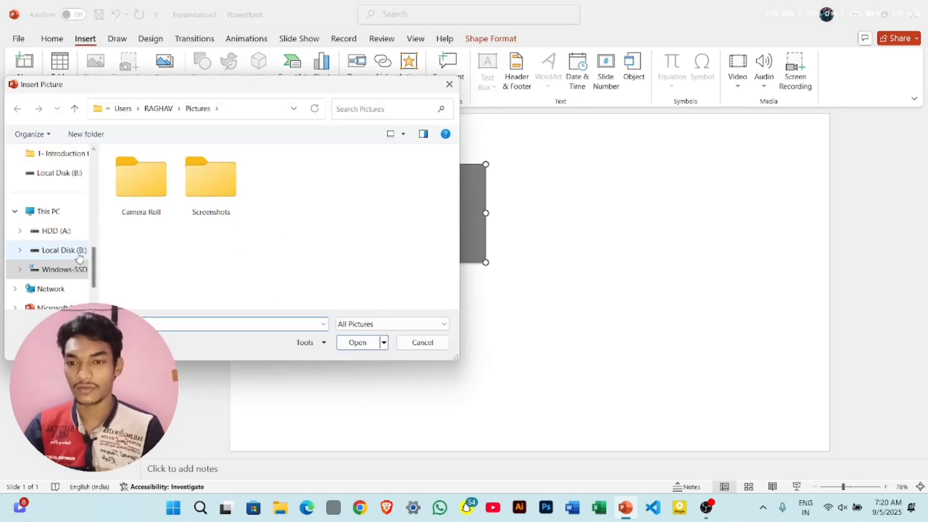
left_click(60, 250)
scroll(276, 286, "down", 3)
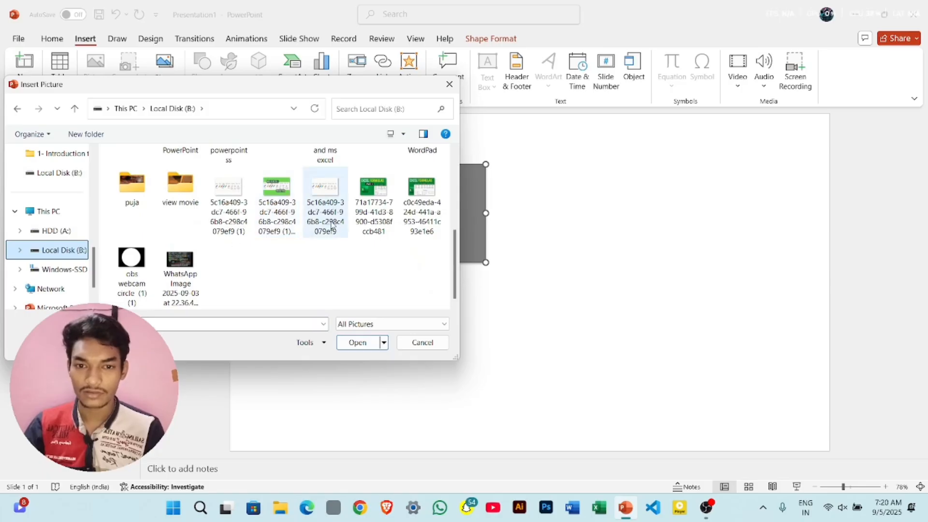
left_click(366, 213)
left_click(357, 343)
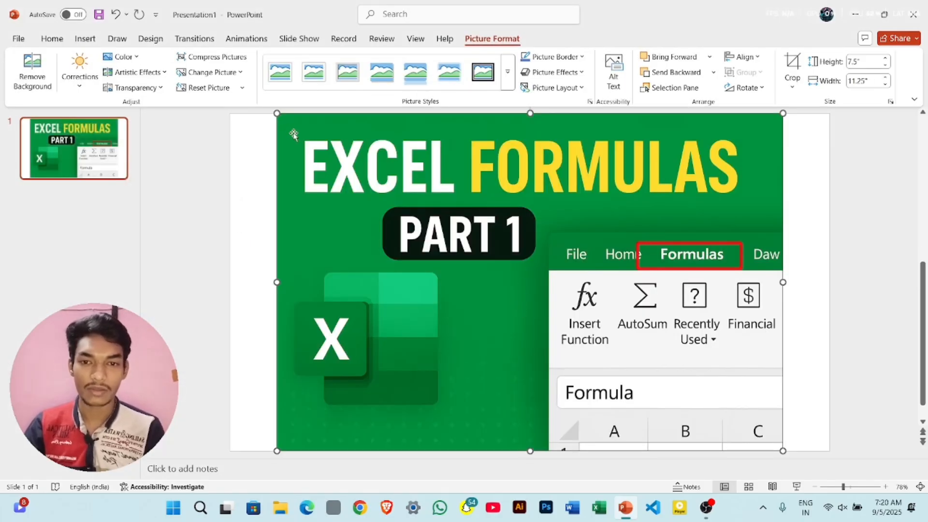
left_click_drag(283, 118, 528, 296)
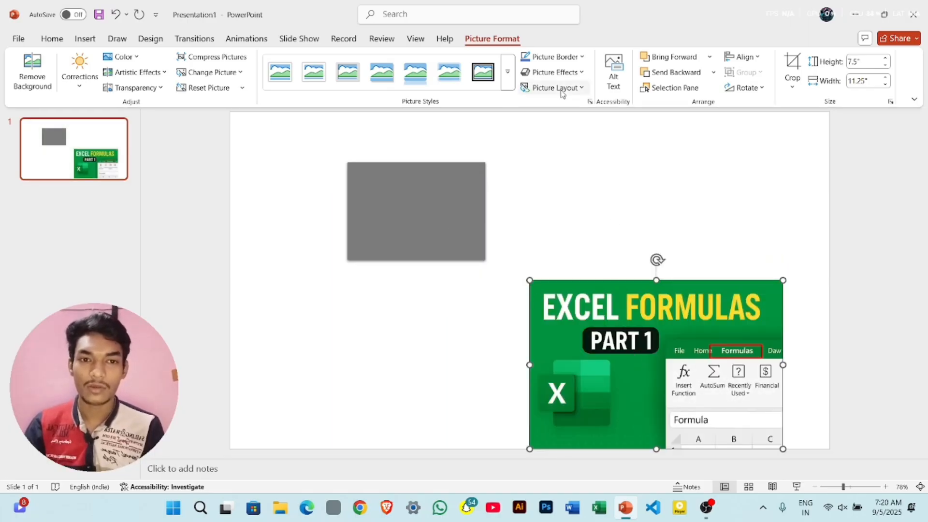
Sample the yellow of the picture's FORMULAS title with the eyedropper and fill the rectangle with that color
left_click(51, 40)
left_click(703, 57)
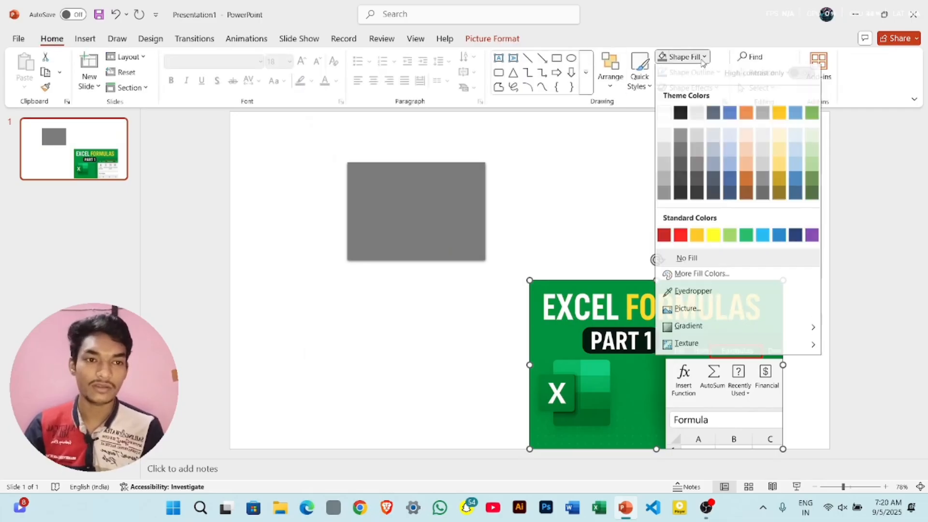
left_click(702, 300)
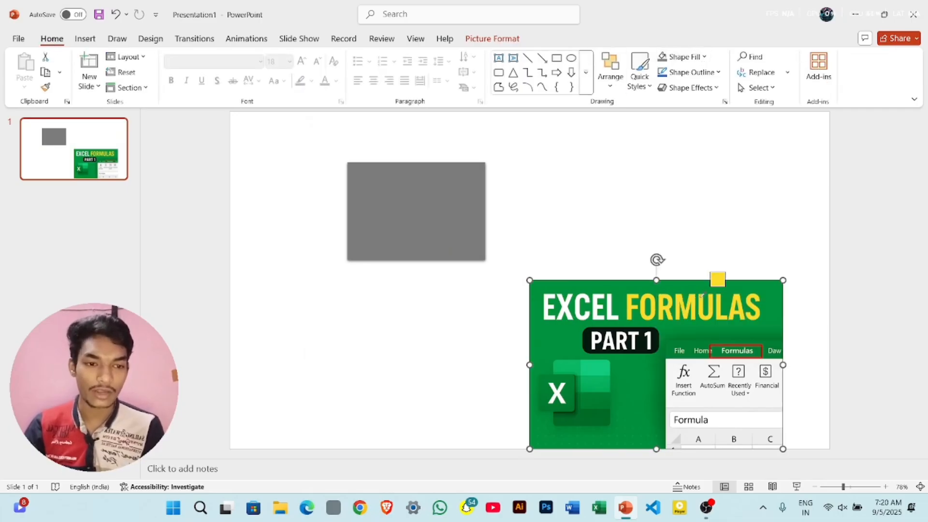
left_click(665, 303)
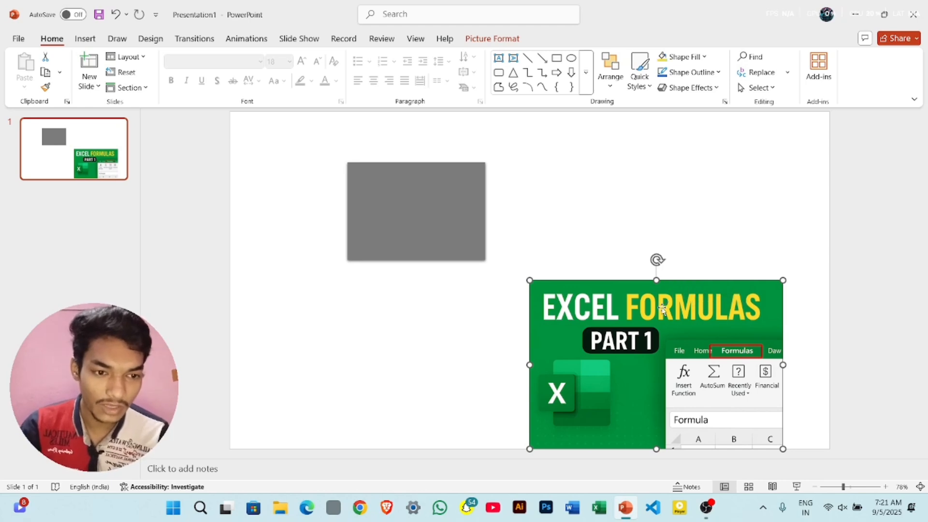
left_click(450, 212)
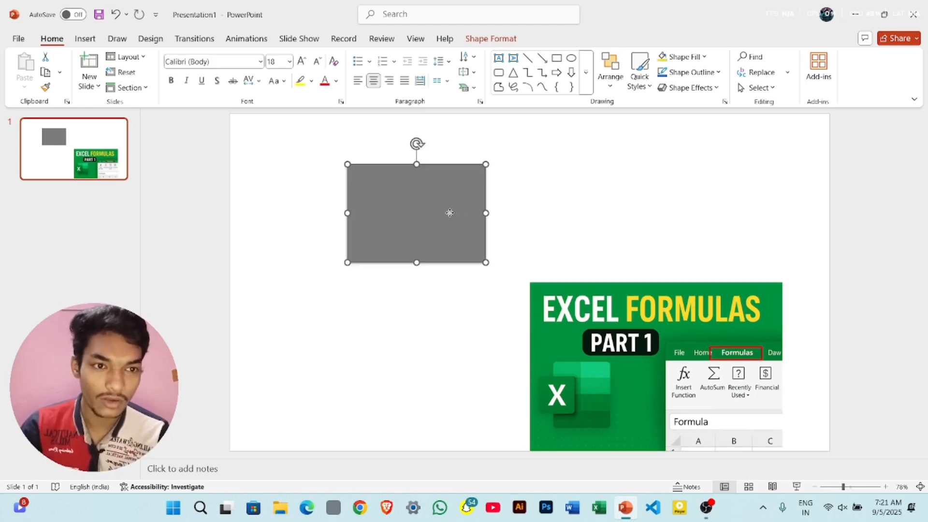
left_click(692, 55)
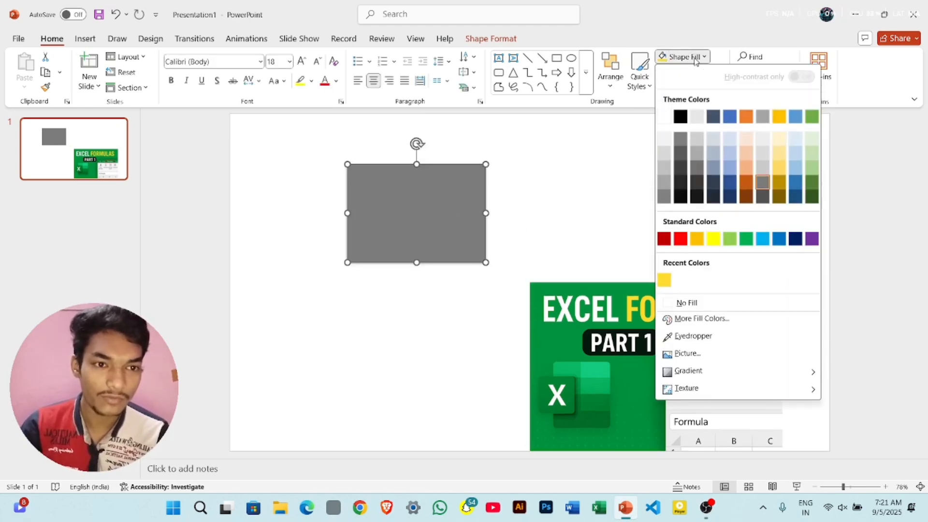
left_click(665, 280)
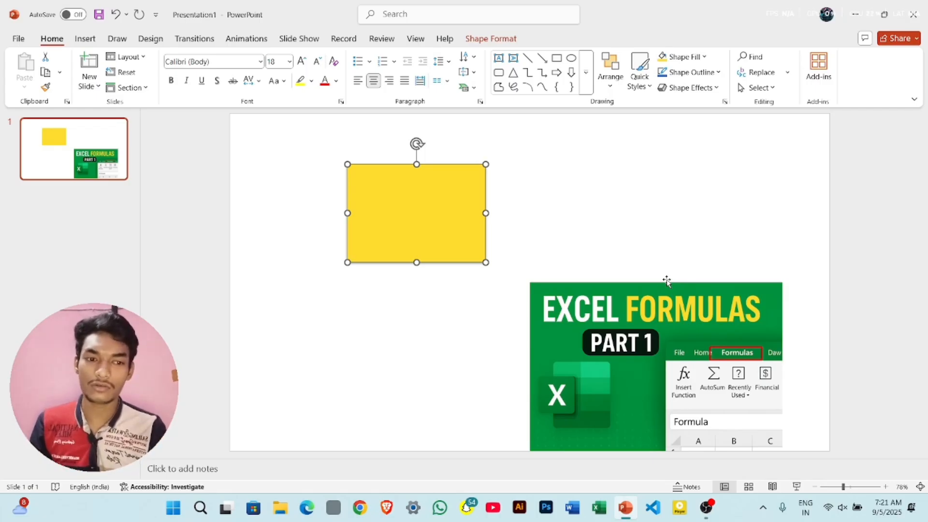
left_click(679, 61)
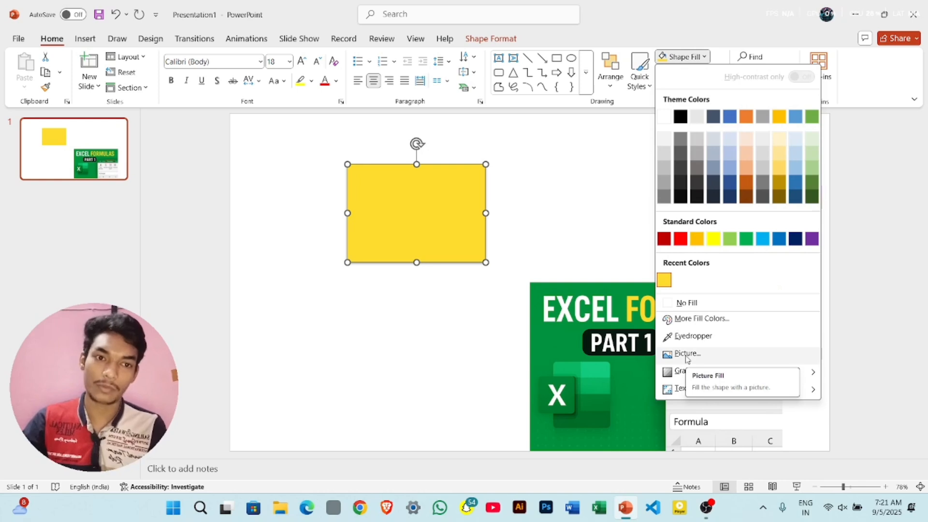
left_click(566, 179)
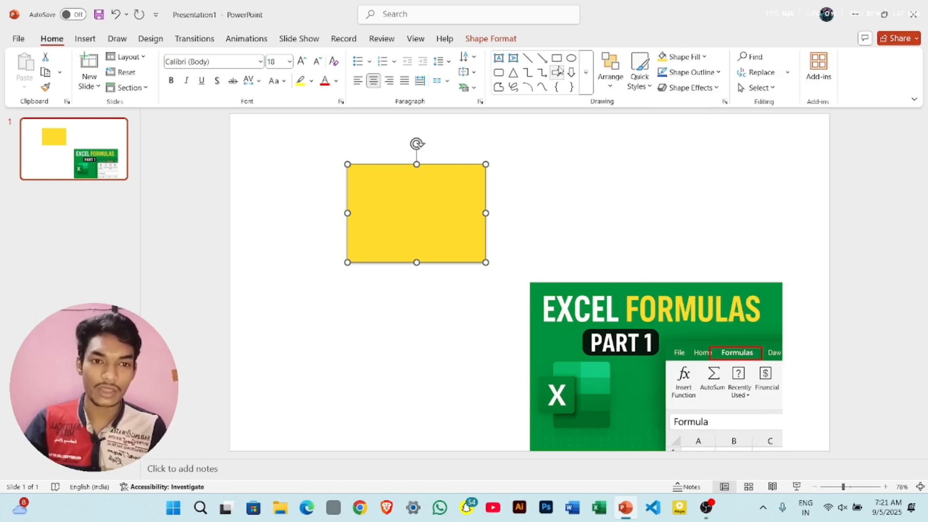
Draw an oval about 2.18" high and 2.24" wide to the right of the yellow rectangle, above the picture
left_click(573, 59)
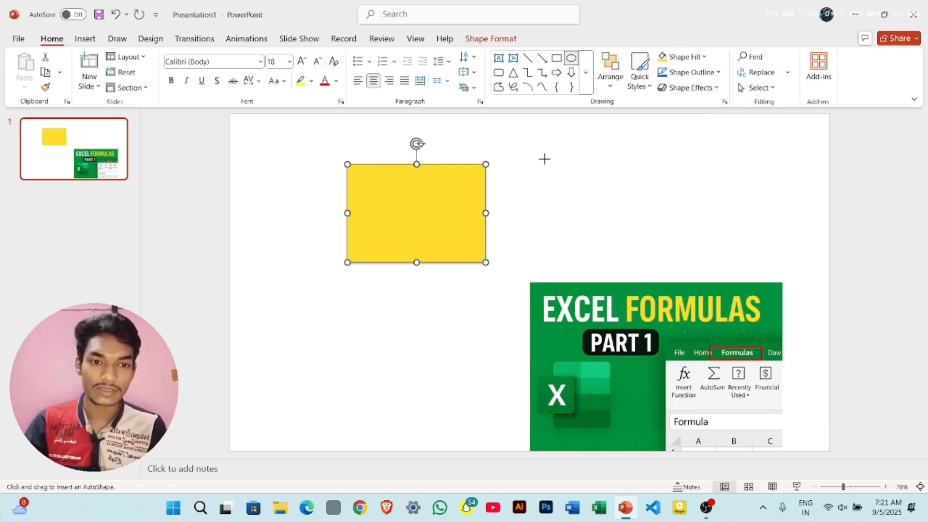
left_click_drag(544, 160, 646, 258)
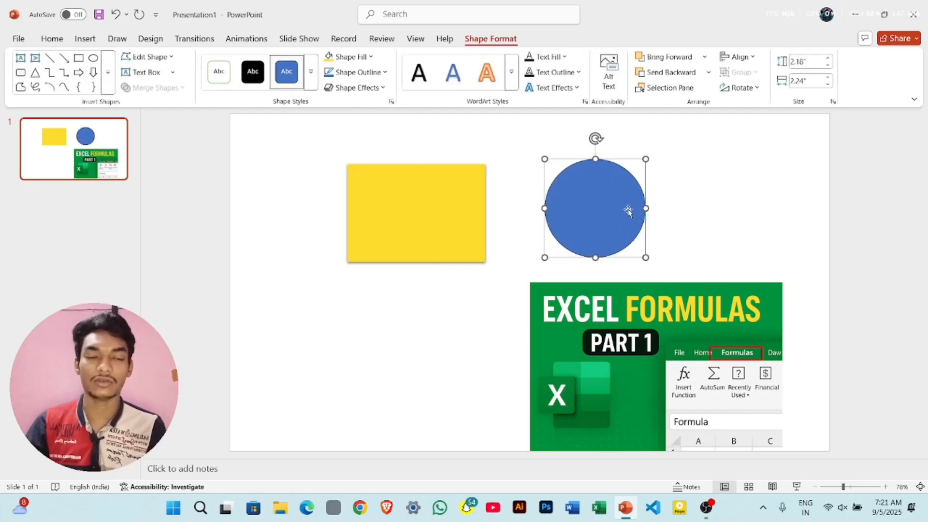
Fill the oval with the turquoise illustration of a woman's face from the IMAGE folder on Local Disk (B:)
left_click(54, 39)
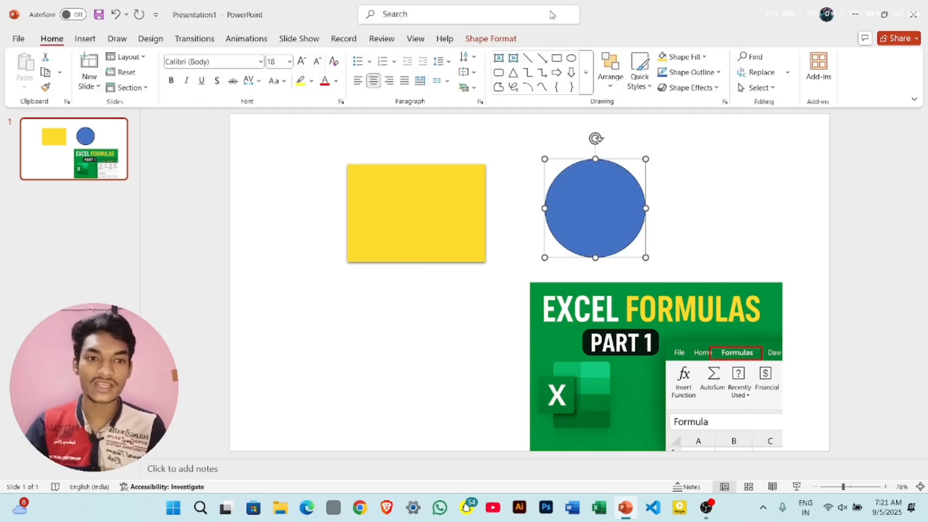
left_click(698, 75)
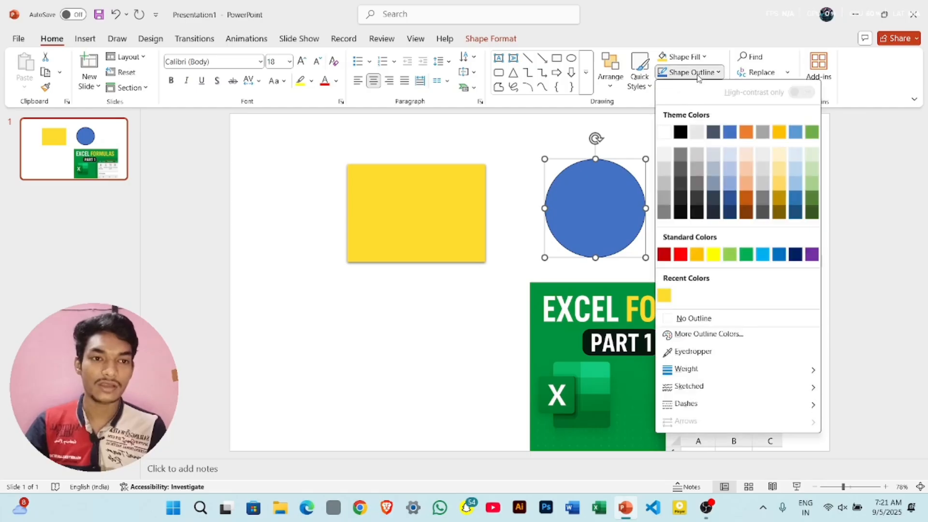
left_click(691, 61)
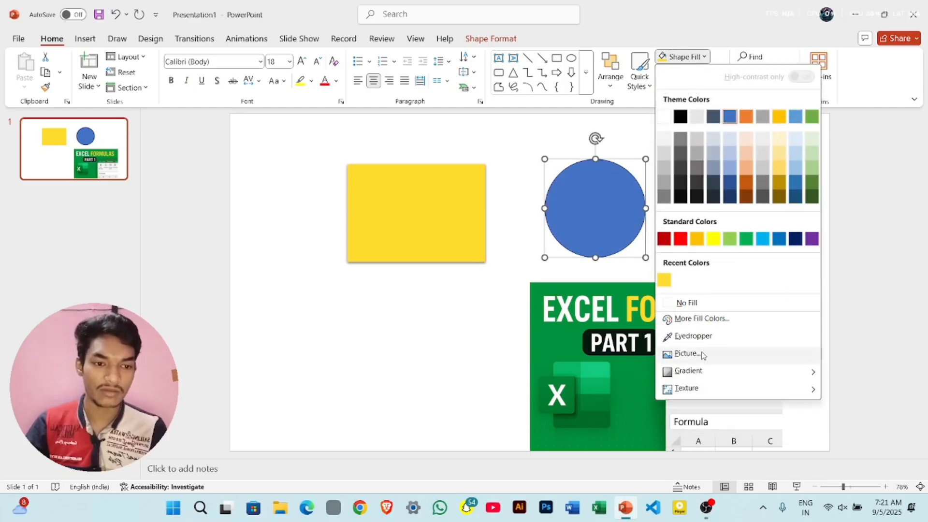
left_click(702, 356)
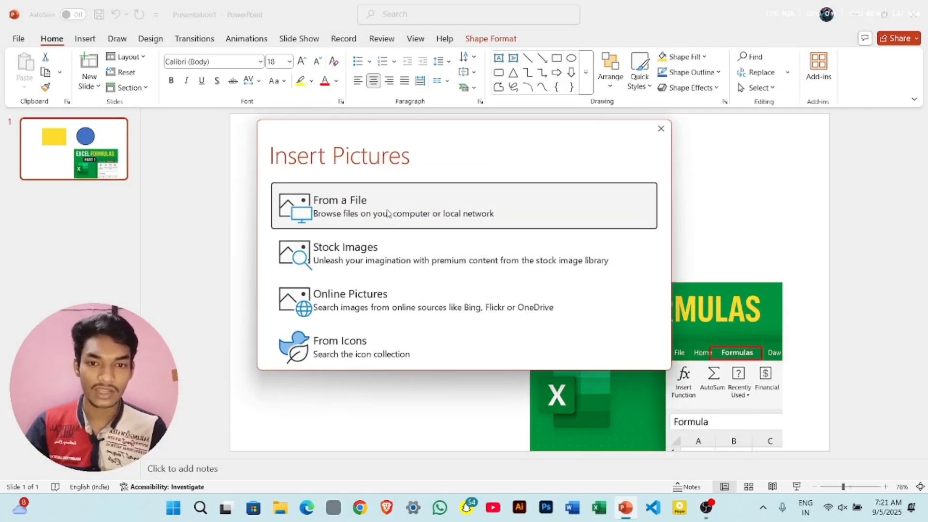
left_click(388, 214)
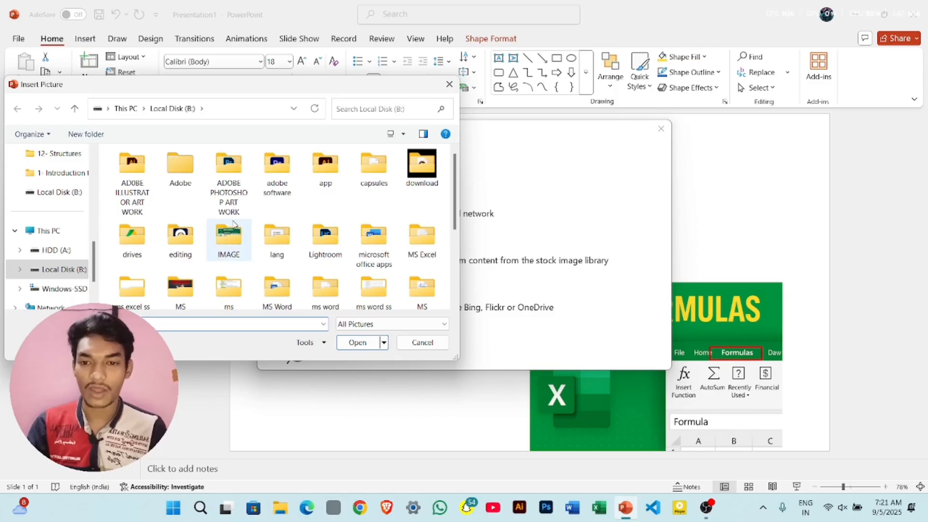
double_click(227, 243)
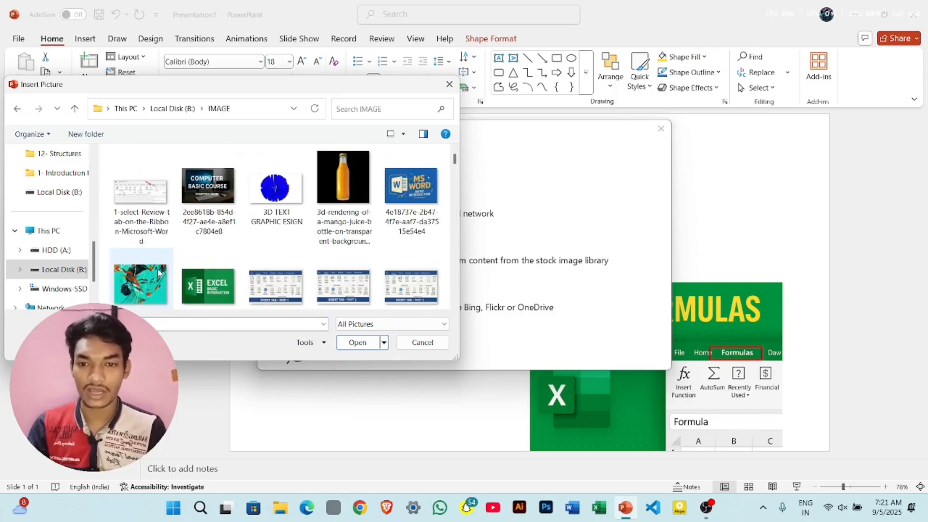
left_click(137, 290)
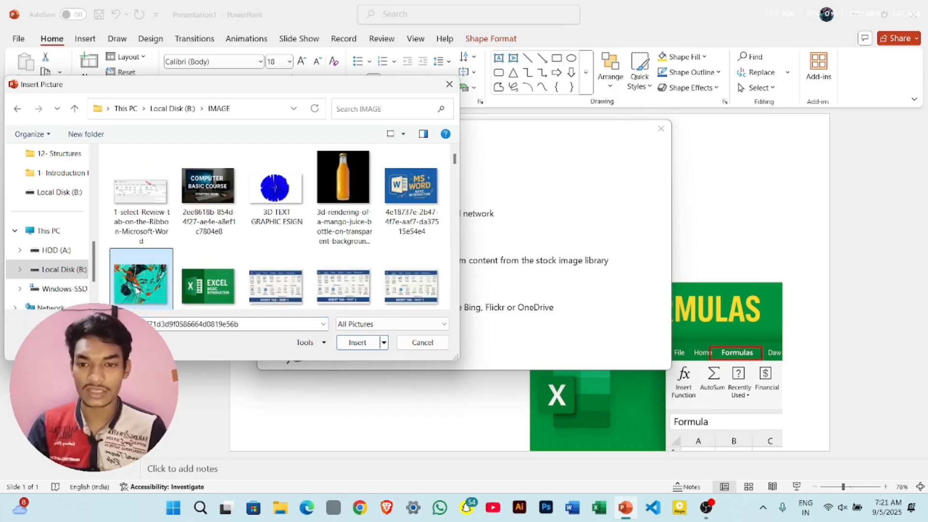
left_click(347, 343)
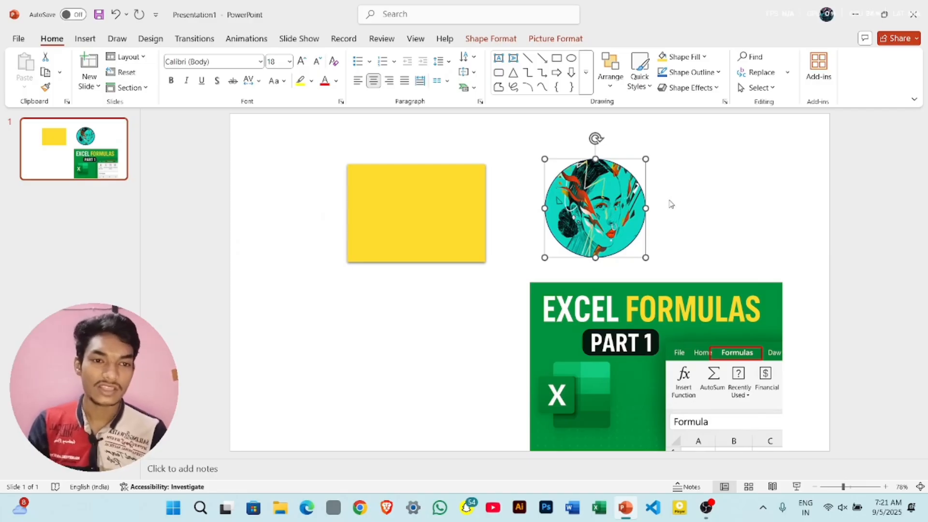
Stretch the picture-filled oval wider and taller, and shrink it back to a near circle above the Excel Formulas picture
left_click(652, 215)
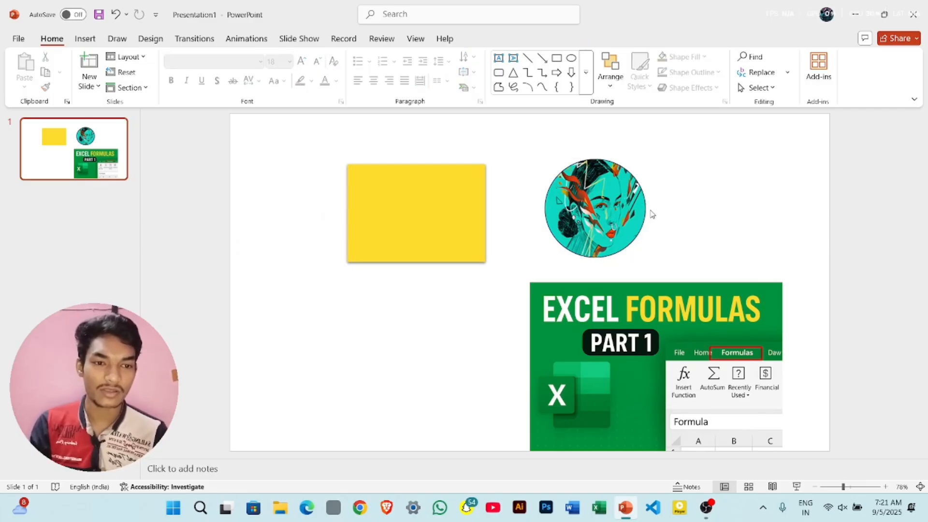
left_click(646, 211)
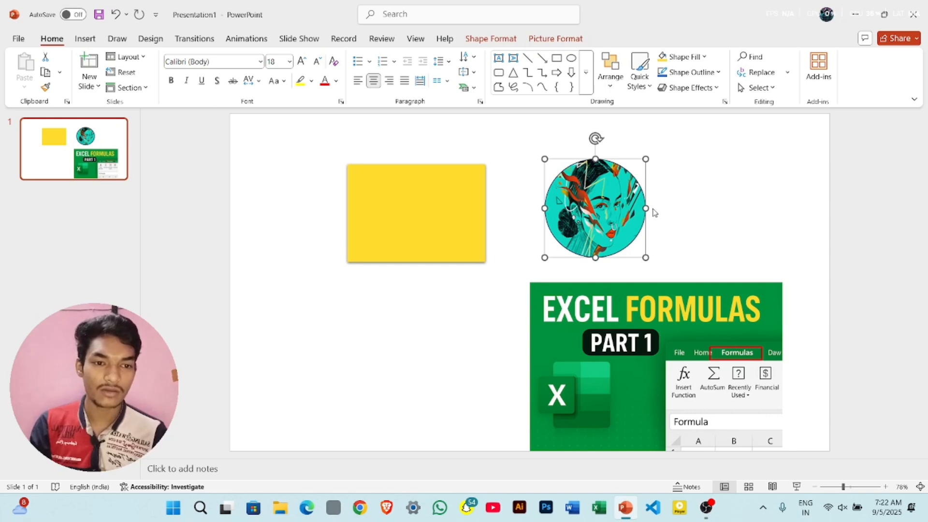
left_click_drag(646, 208, 749, 208)
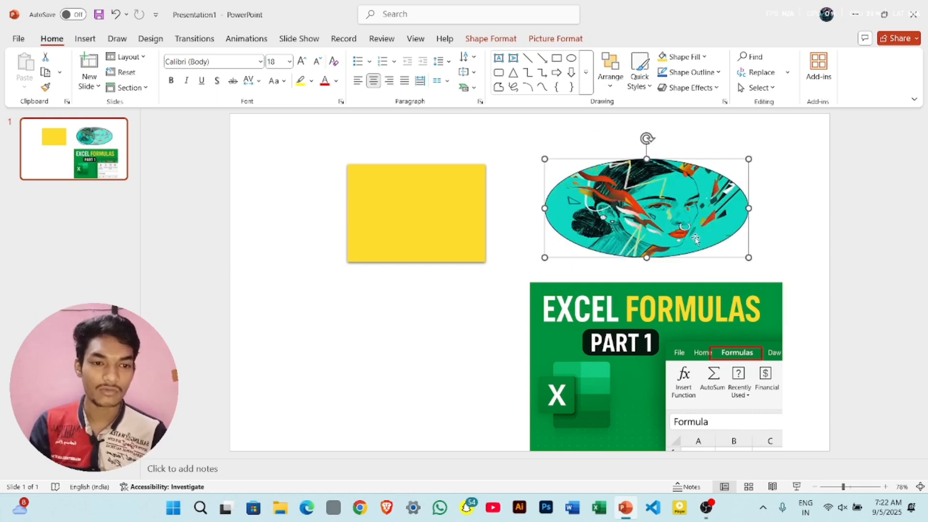
left_click_drag(646, 266, 653, 333)
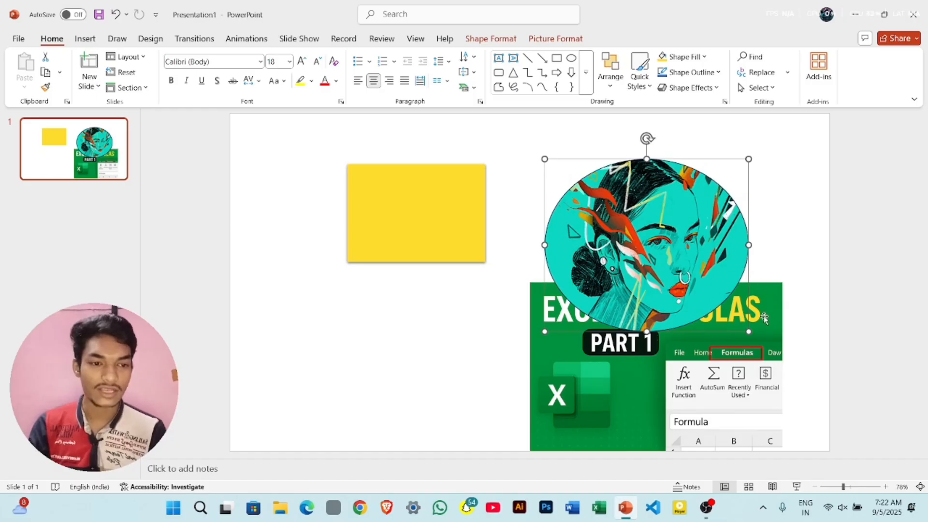
left_click_drag(748, 333, 651, 263)
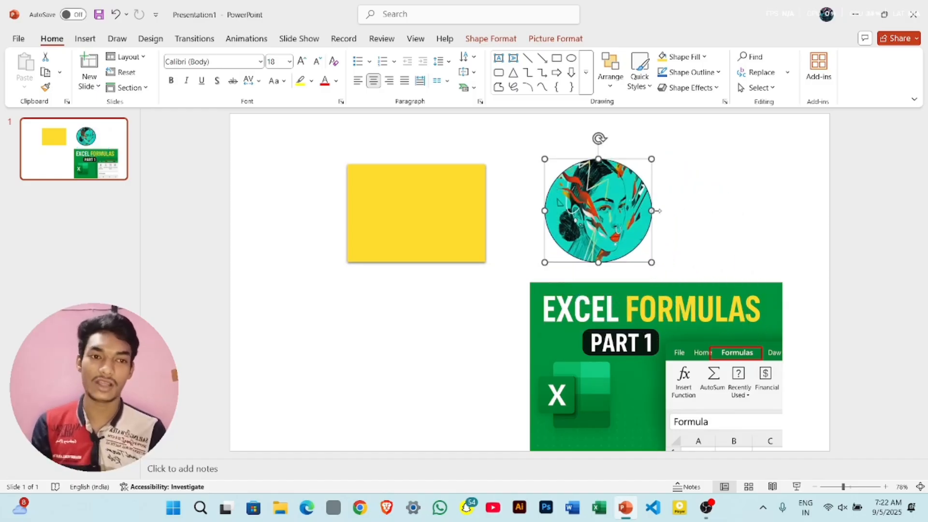
Fill the oval with the dark blue gradient variation that radiates from the center
left_click(687, 57)
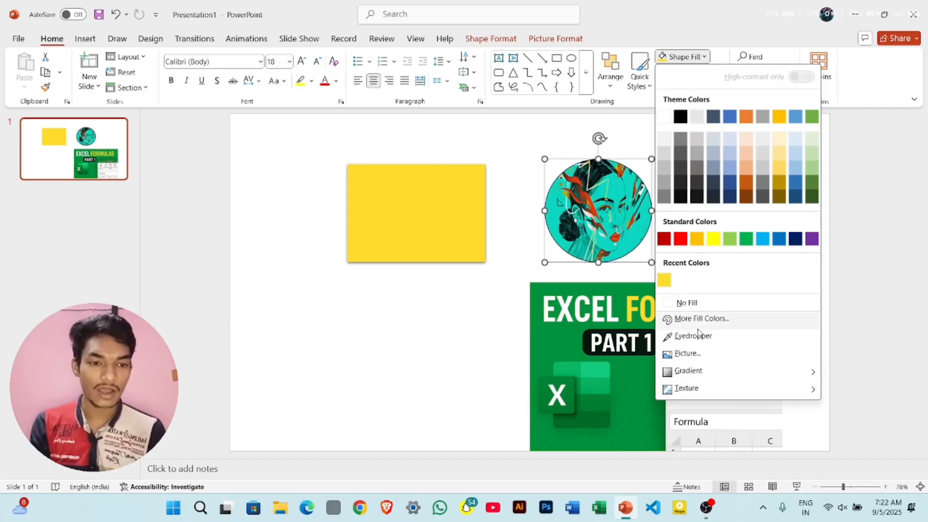
mouse_move(697, 374)
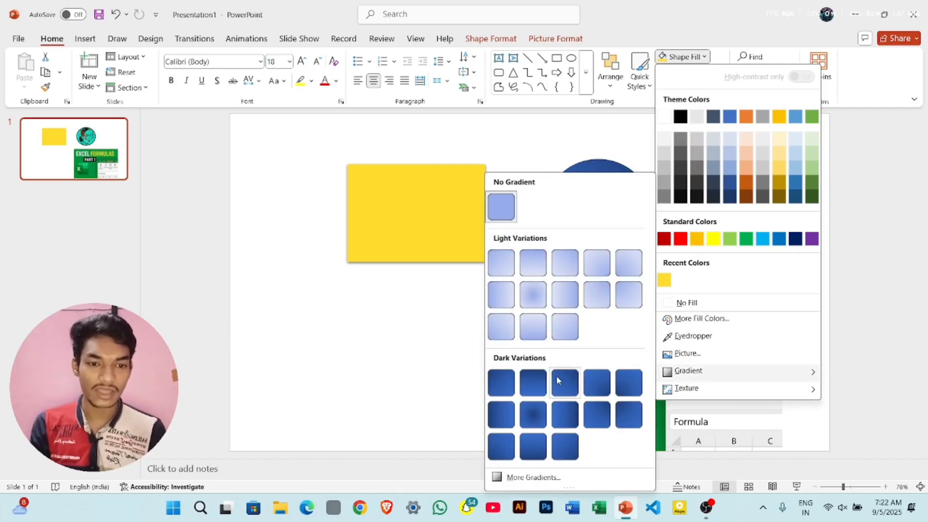
left_click(531, 425)
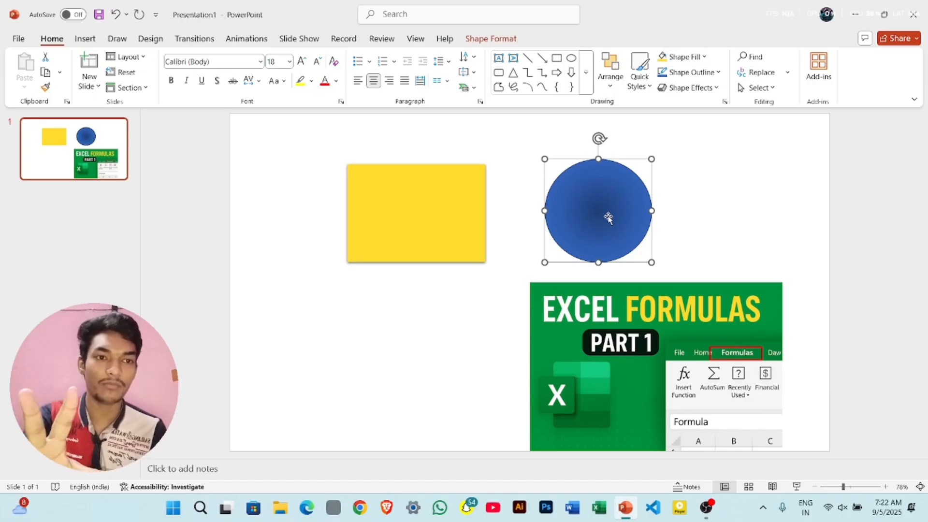
Try the crumpled brown paper texture on the oval and replace it with the dark-streaked brown wood texture
left_click(685, 58)
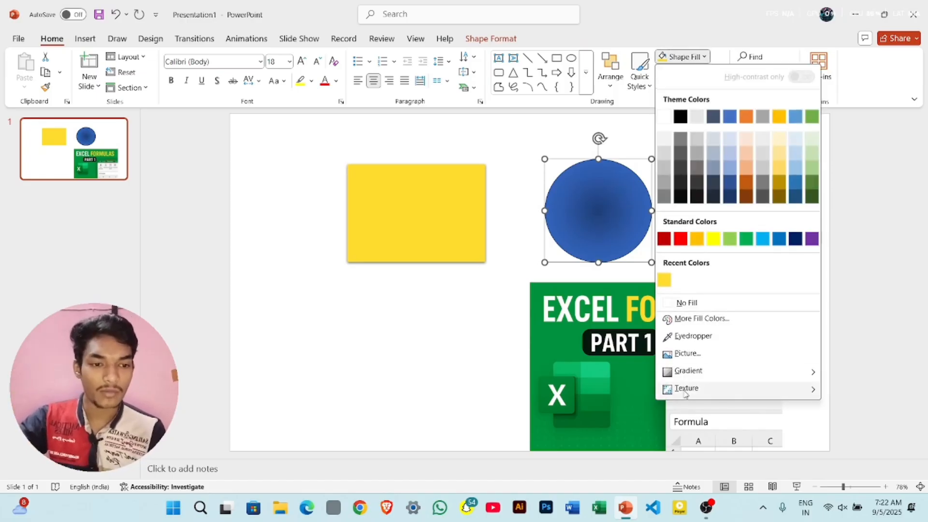
mouse_move(685, 393)
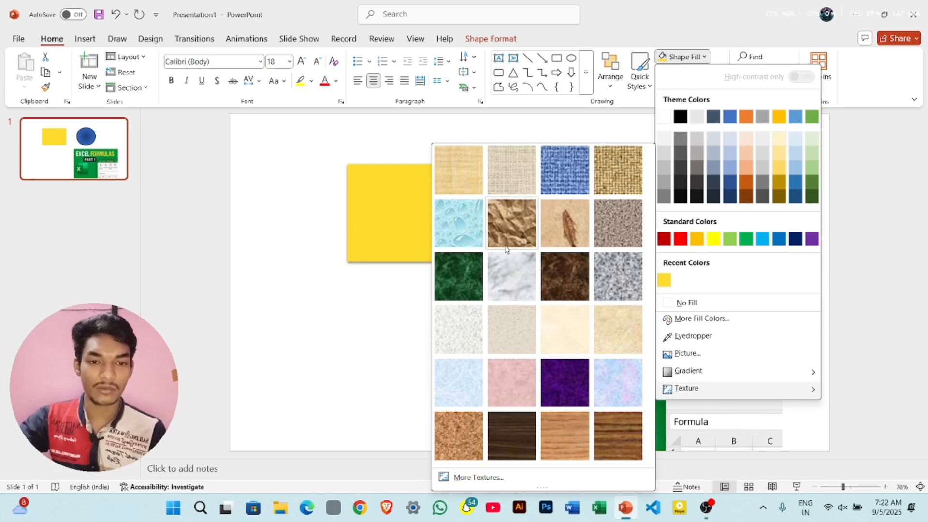
left_click(509, 222)
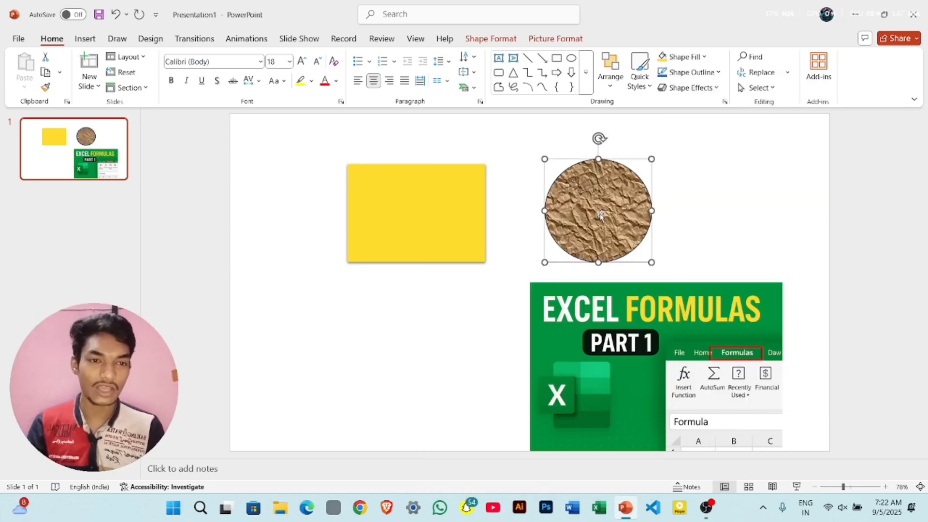
left_click(682, 57)
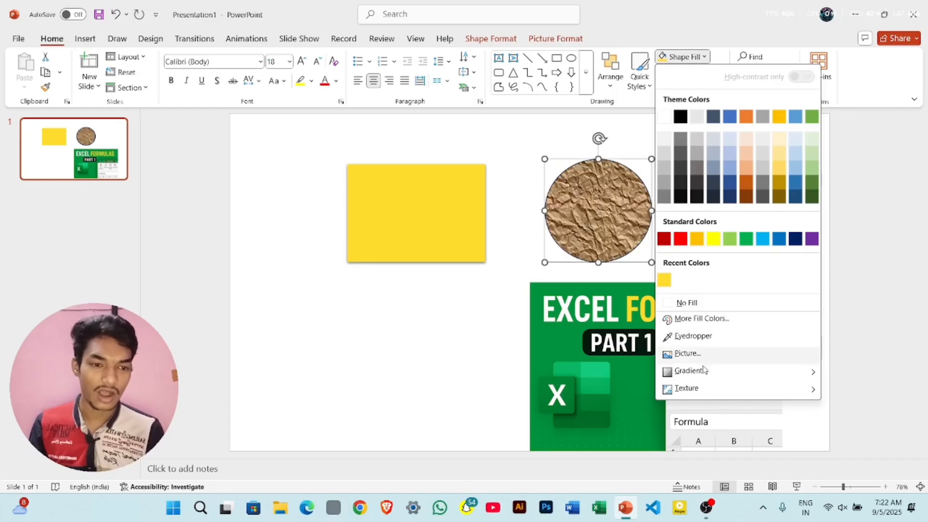
mouse_move(704, 387)
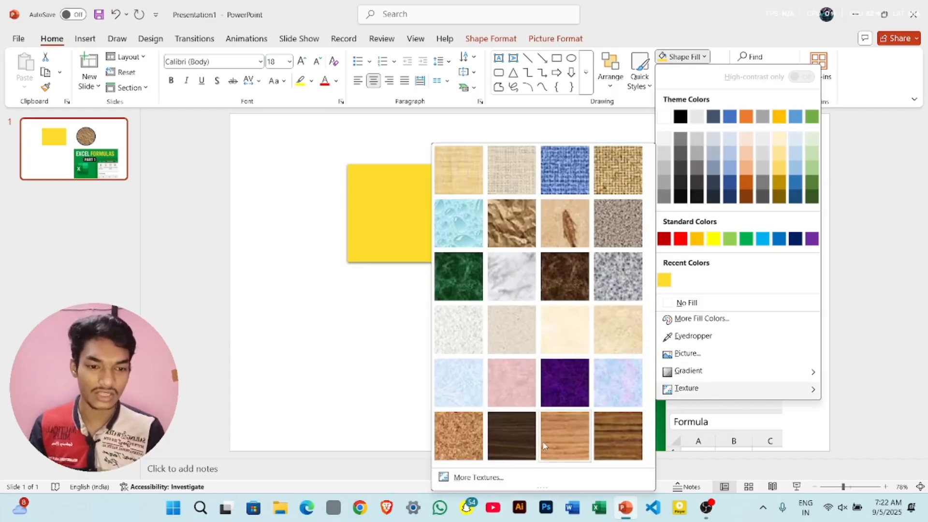
left_click(612, 442)
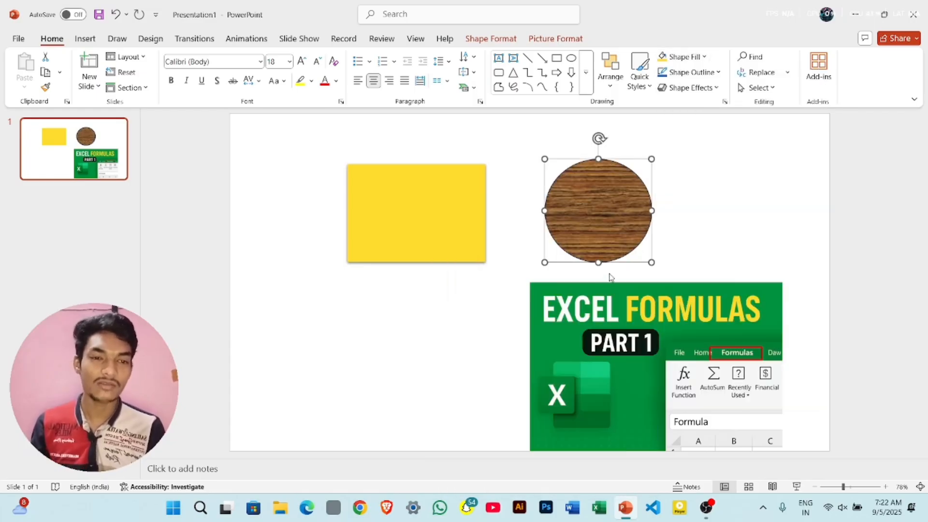
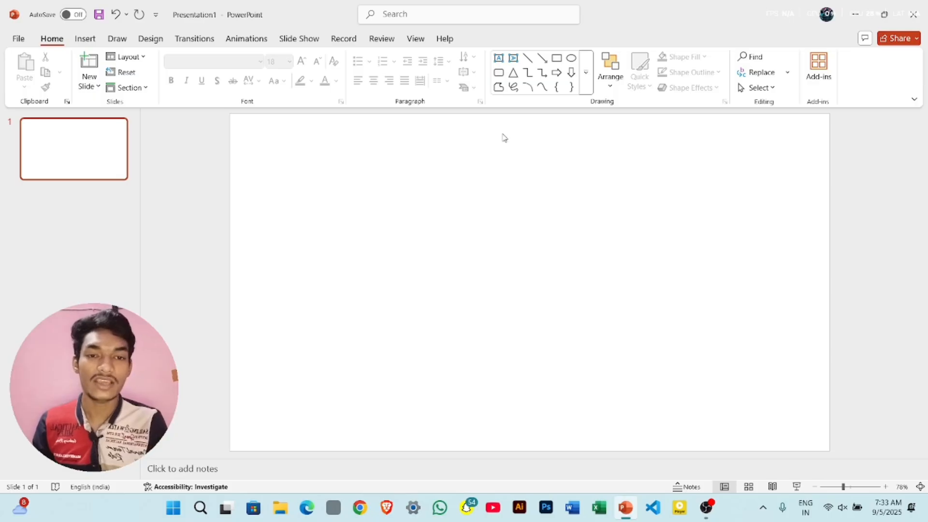
Draw a text box covering most of the blank slide and generate sample paragraphs in it with =RAND()
left_click(498, 58)
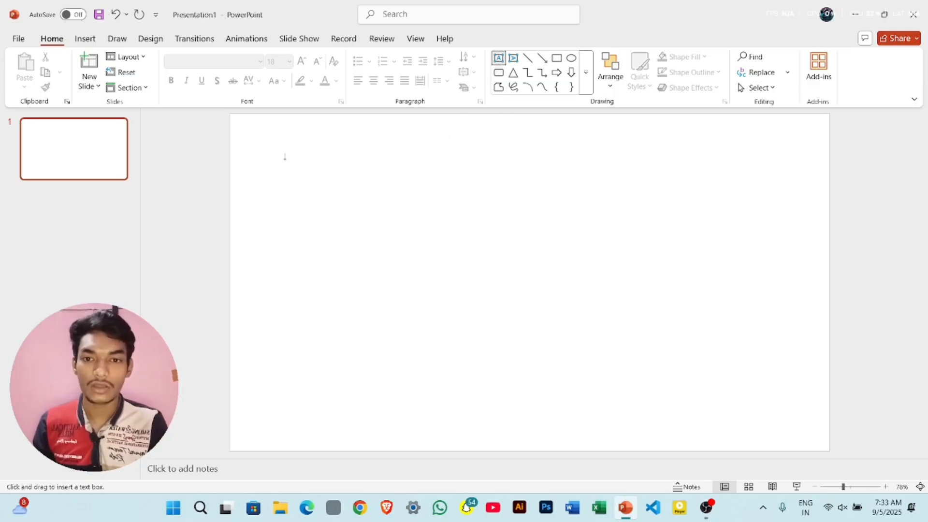
left_click_drag(252, 131, 811, 438)
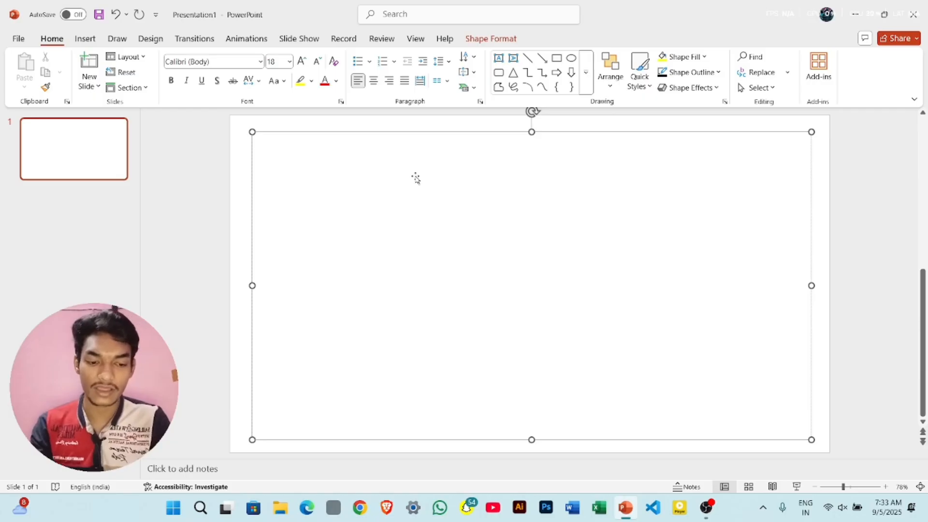
type("=RAND")
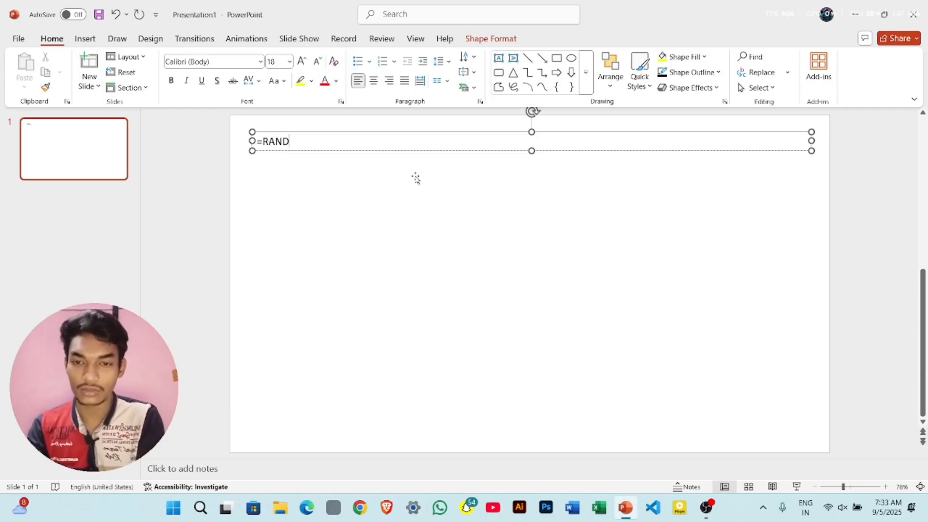
type("()")
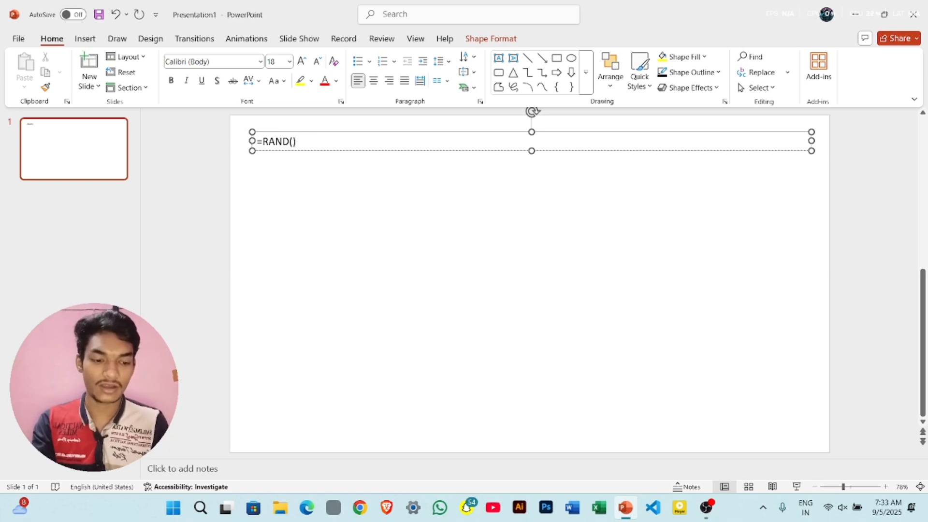
key("Return")
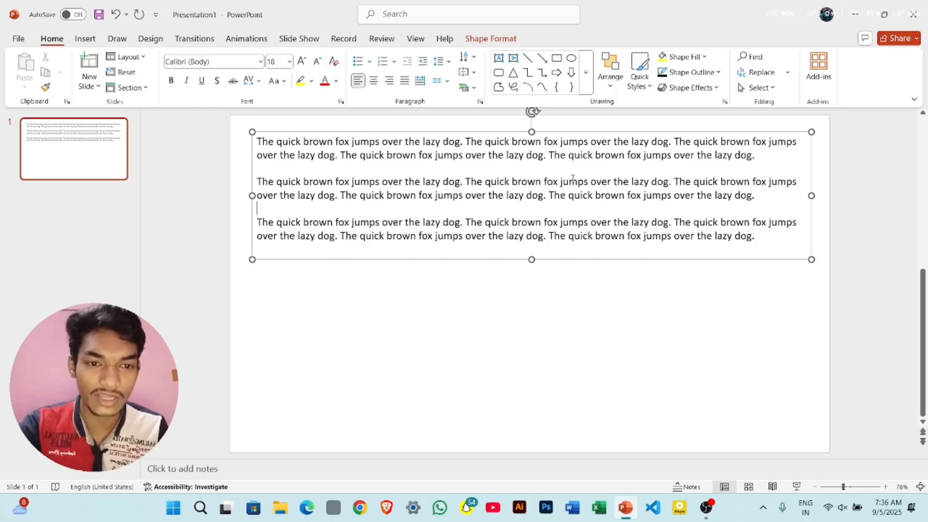
Set up a case-sensitive Find for the word "dog", replacing the previous search term
left_click(752, 58)
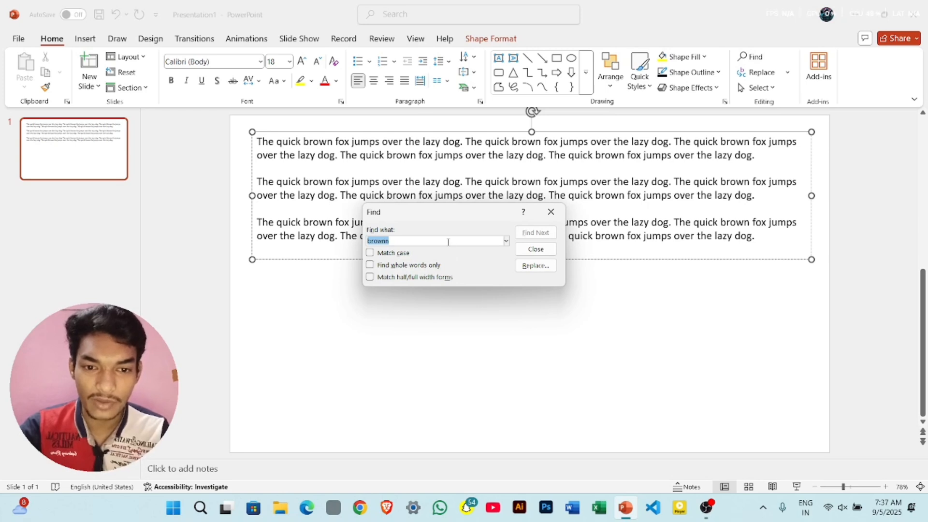
left_click(449, 242)
key("BackSpace")
key("BackSpace")
key("BackSpace")
key("BackSpace")
key("BackSpace")
key("BackSpace")
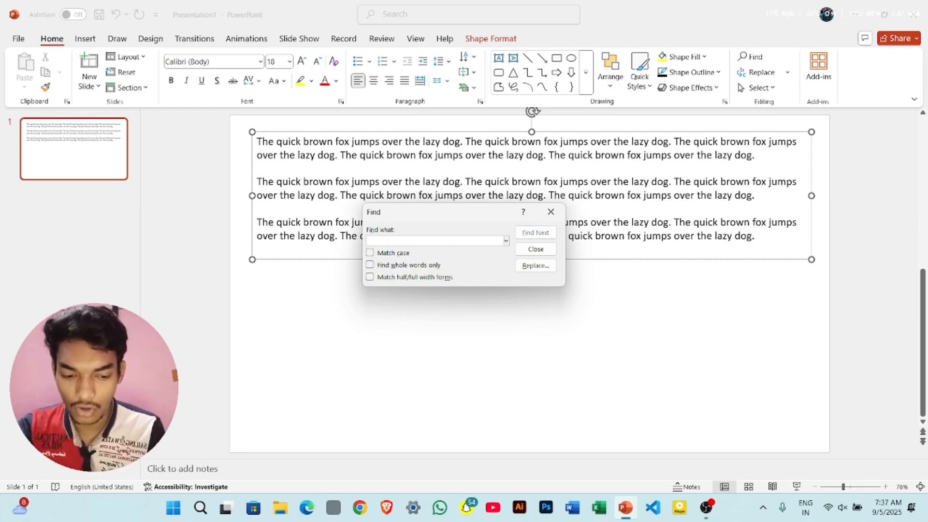
type("dog")
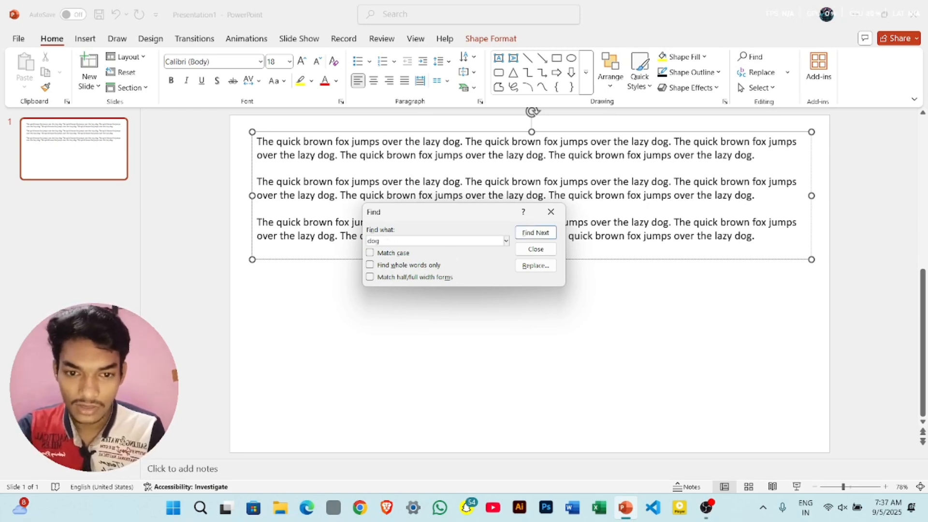
left_click(389, 254)
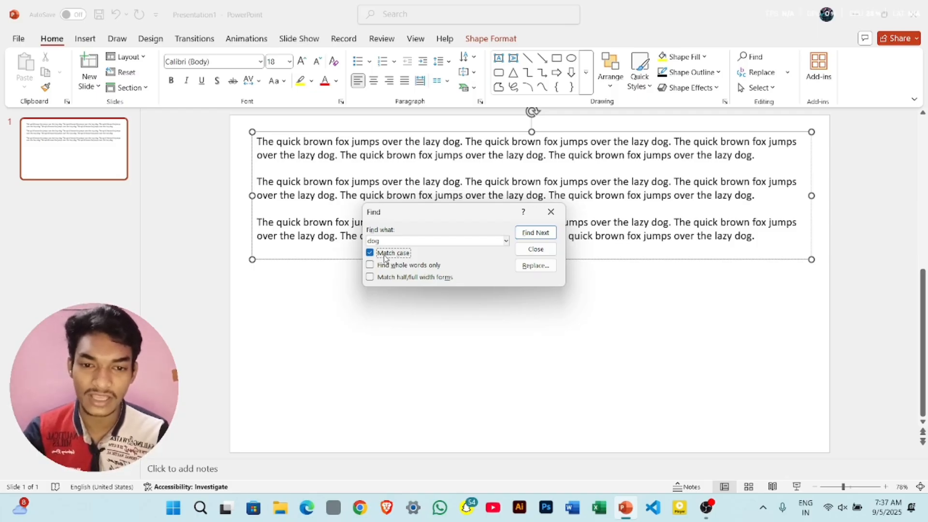
Find successive matches of "dog" in the sample text and move the Find dialog below the paragraphs
left_click(543, 233)
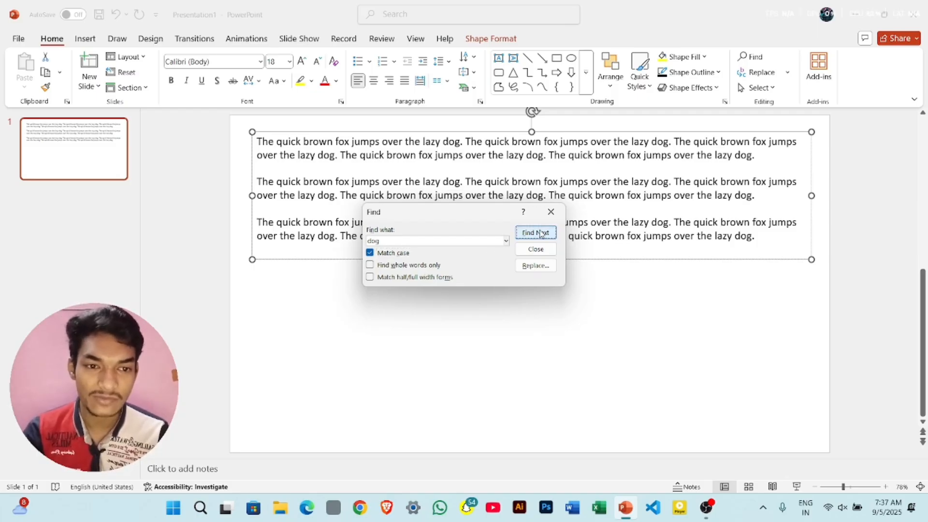
left_click(537, 234)
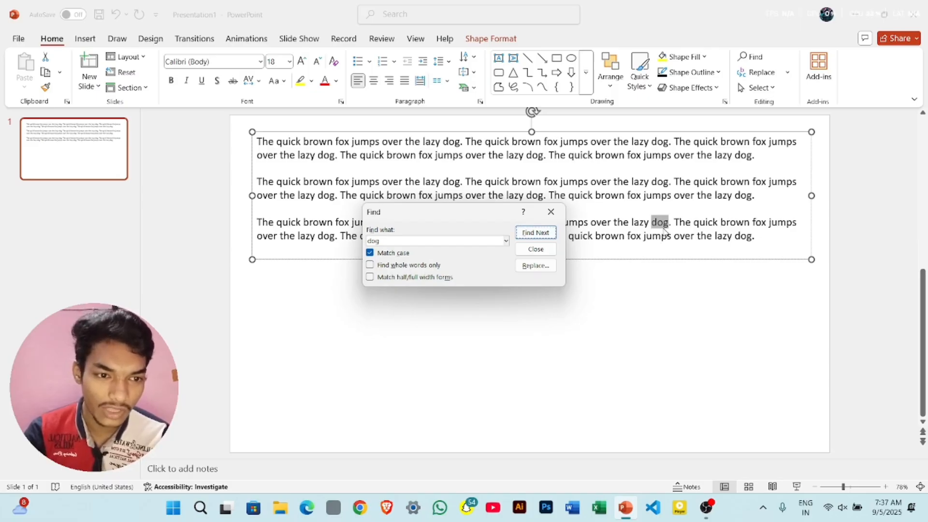
left_click_drag(489, 213, 497, 270)
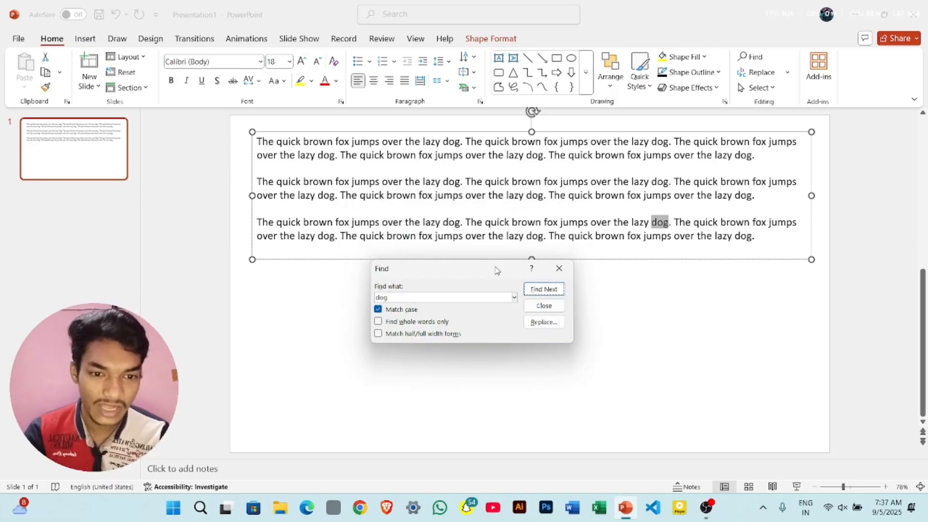
Step through the remaining matches of "dog" in the sample paragraphs, continue past the last match, and close the search
left_click(541, 291)
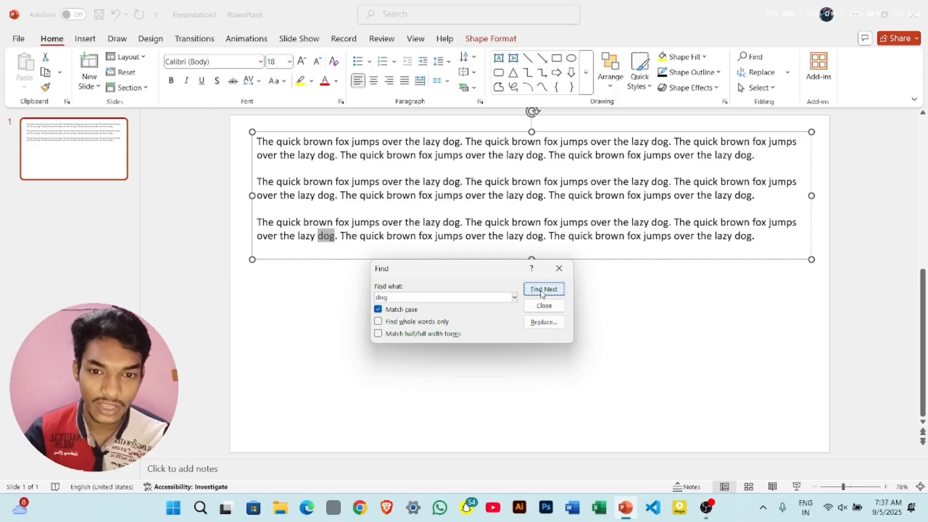
left_click(541, 293)
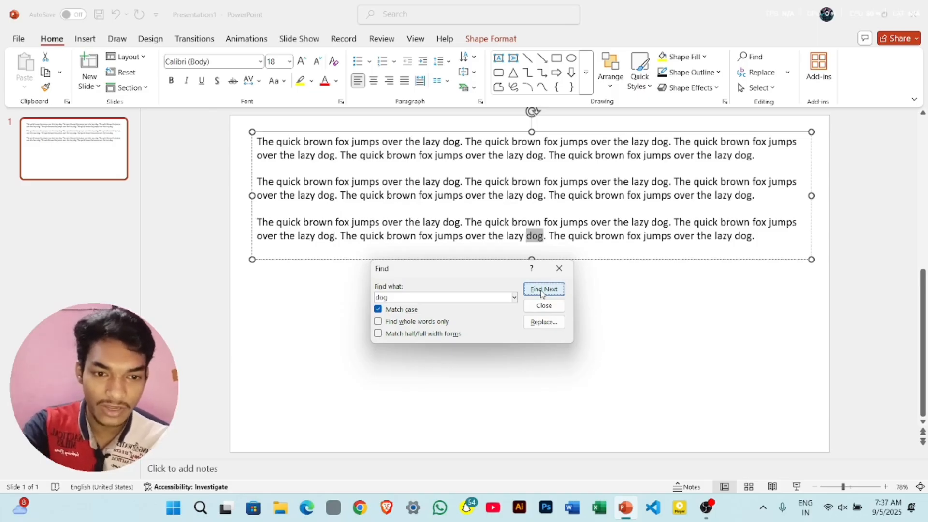
left_click(541, 293)
left_click(541, 293)
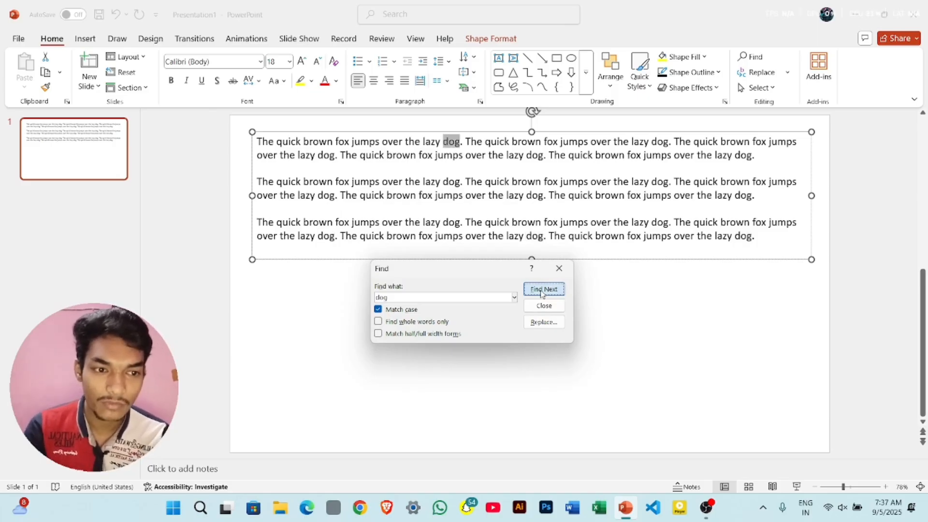
left_click(541, 293)
left_click(542, 293)
left_click(542, 293)
left_click(541, 293)
left_click(542, 293)
left_click(541, 293)
left_click(542, 293)
left_click(542, 293)
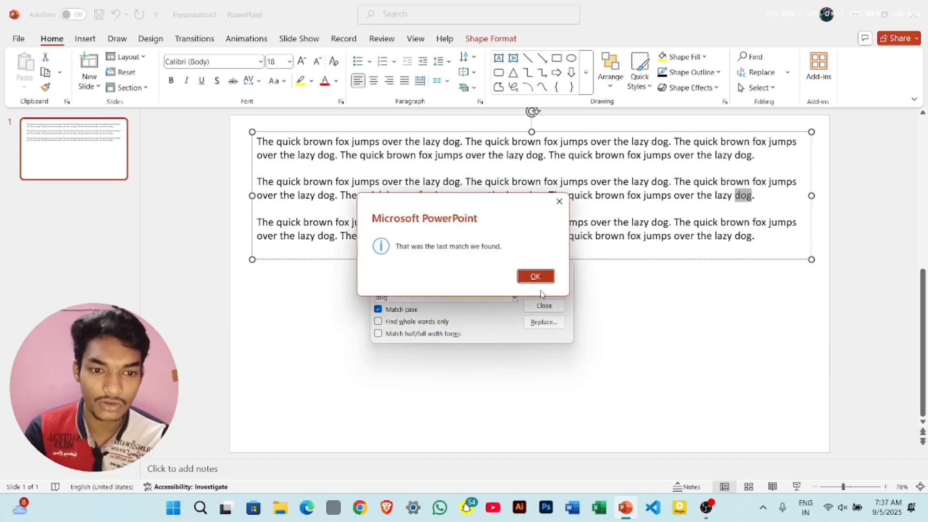
left_click(534, 281)
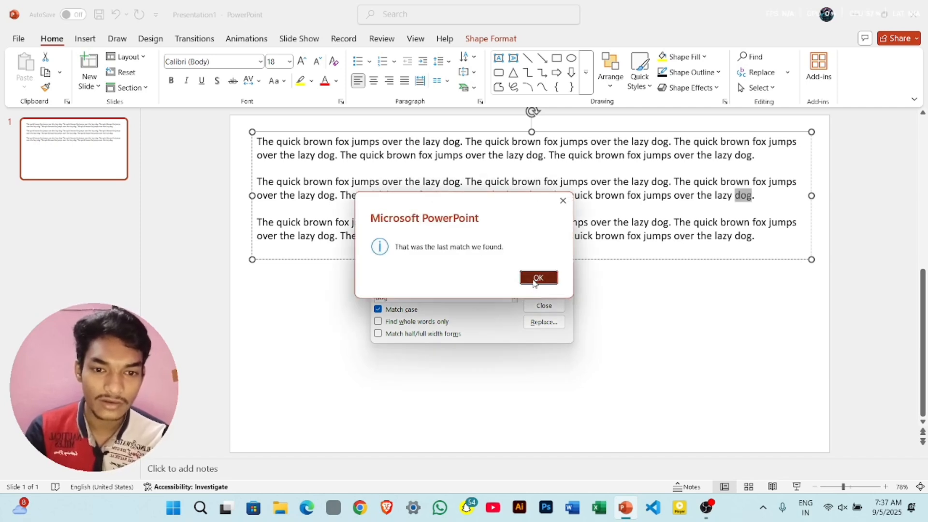
left_click(543, 289)
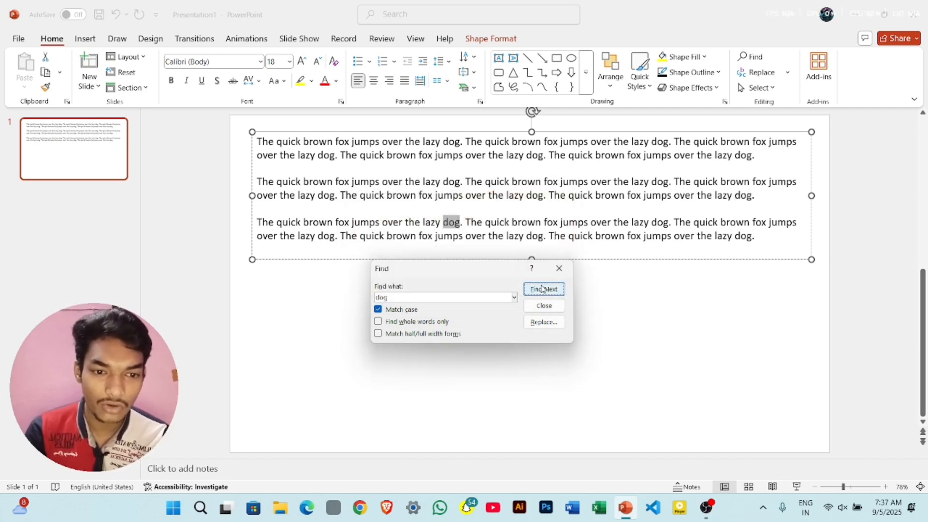
left_click(543, 288)
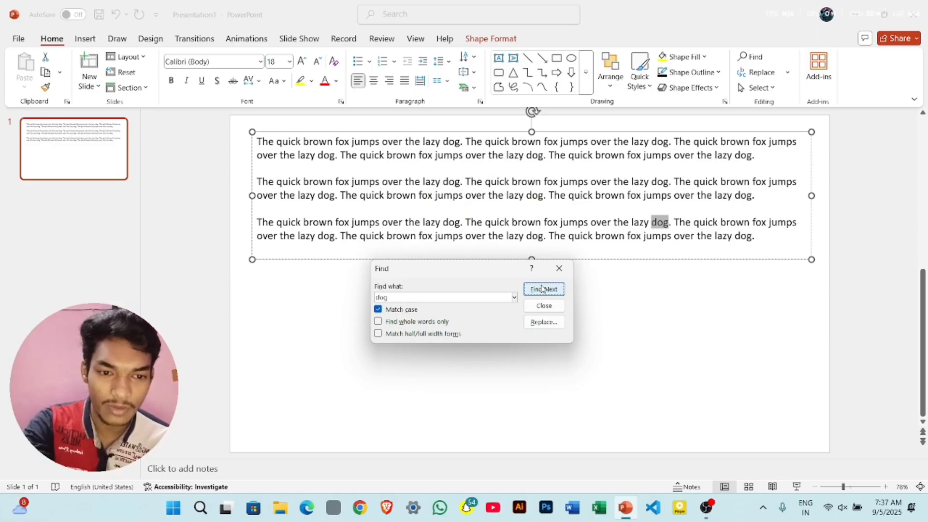
left_click(549, 289)
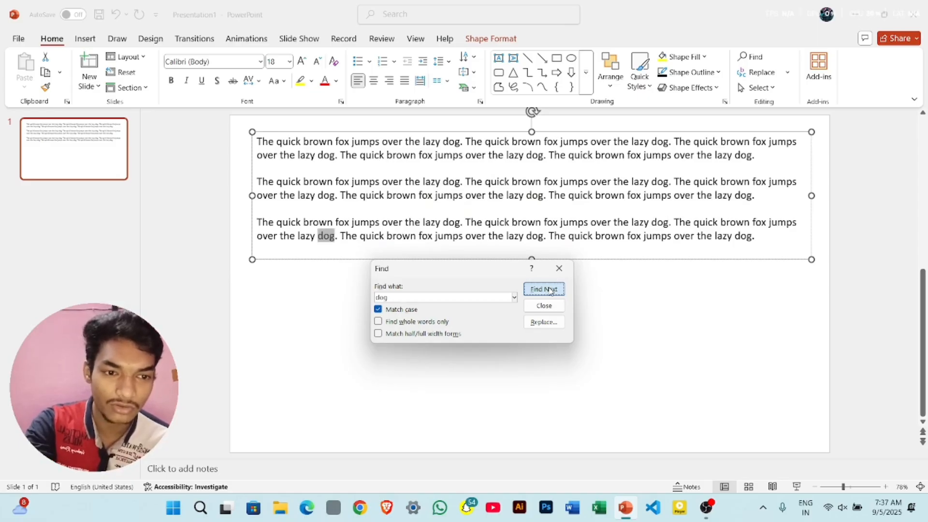
left_click(550, 290)
left_click(550, 290)
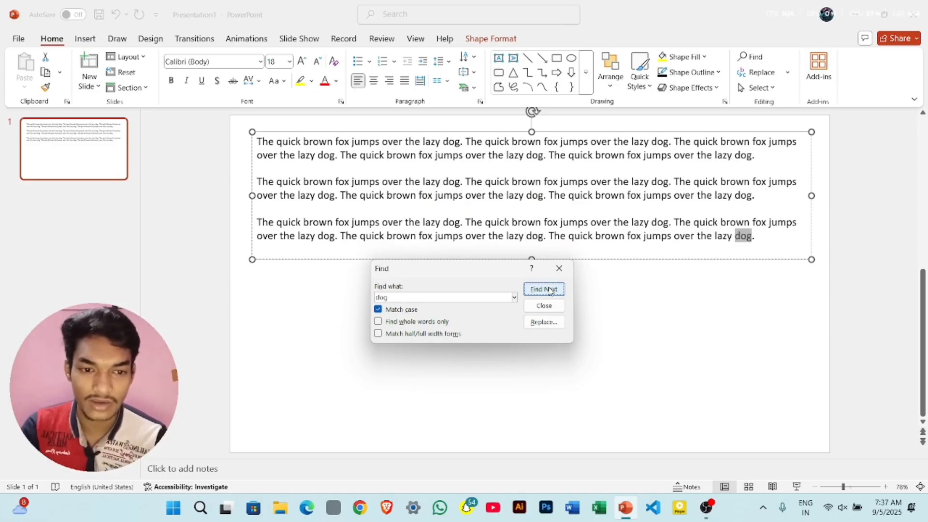
left_click(559, 269)
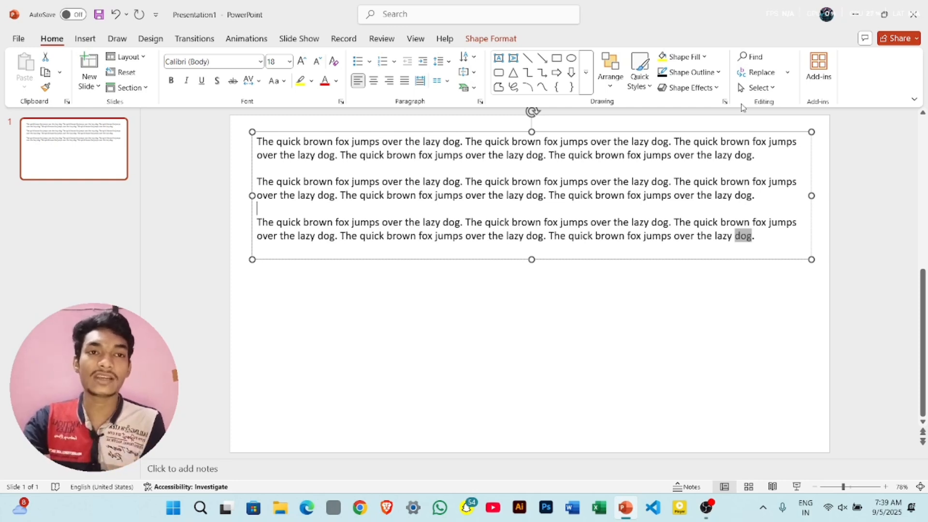
Set up a case-sensitive replacement of "dog" with "cat" and find the first match in the opening paragraph
left_click(762, 72)
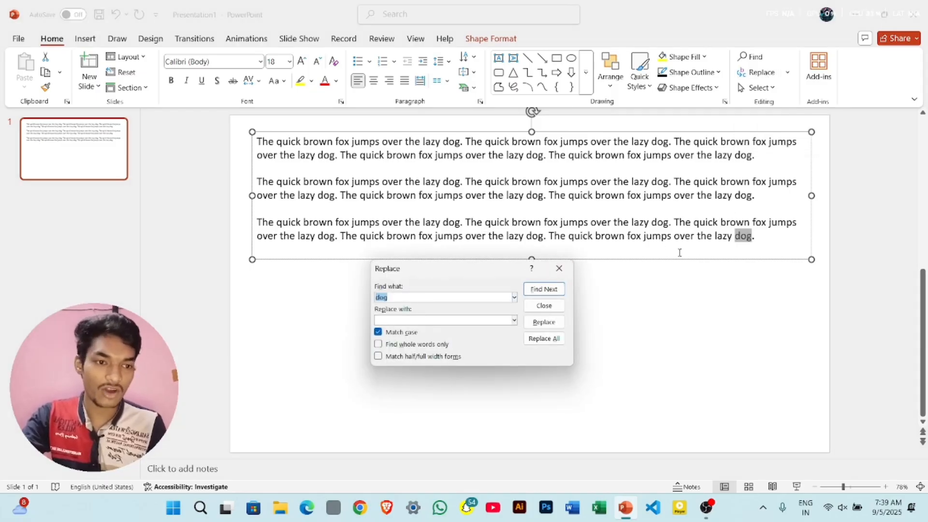
left_click(450, 320)
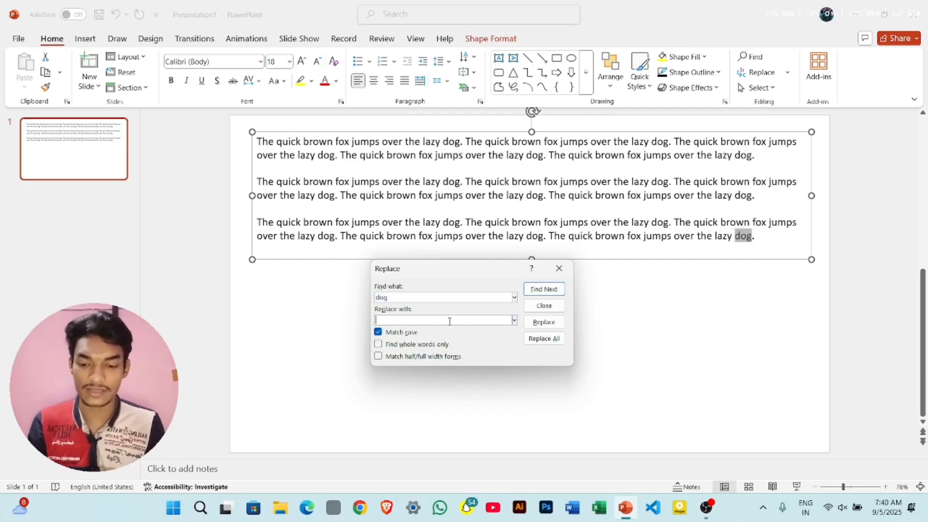
type("cat")
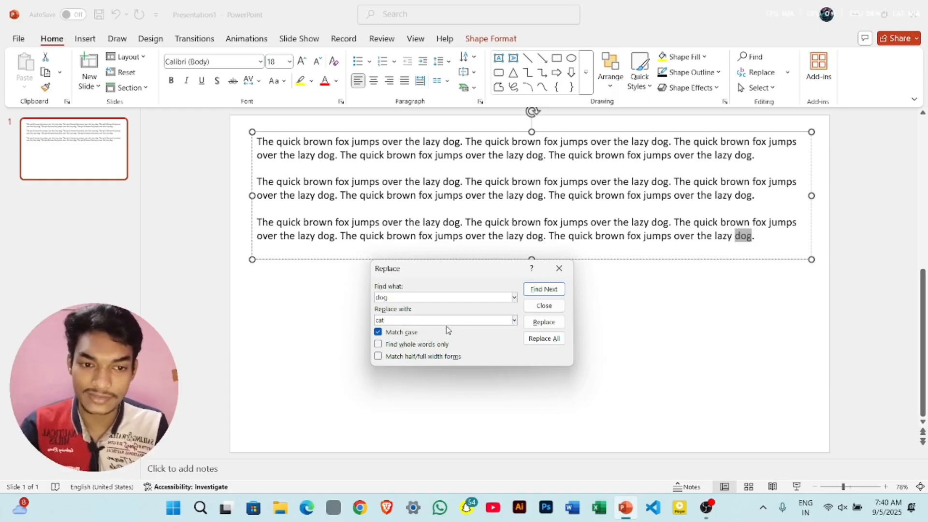
left_click(535, 291)
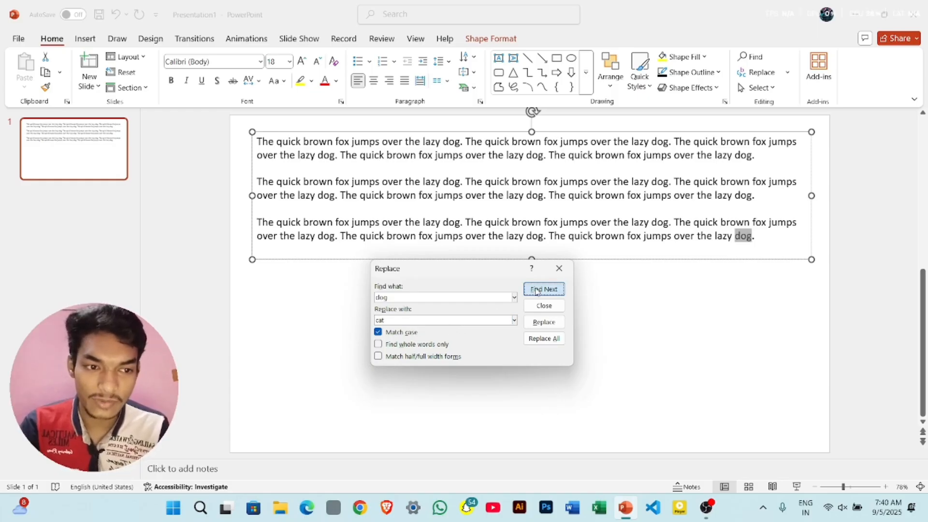
left_click(536, 290)
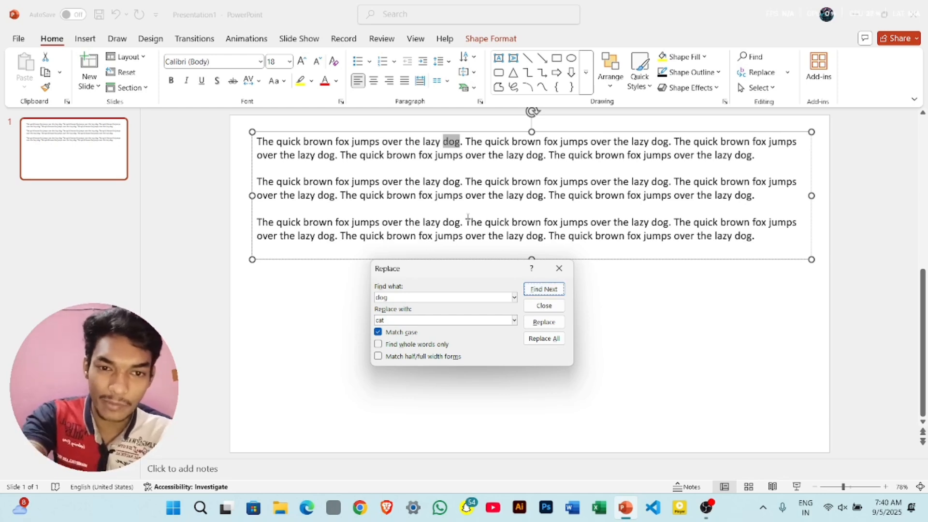
Replace the first two matches of "dog" with "cat" one at a time, replace all remaining ones at once, and close the replacement dialog
left_click(545, 323)
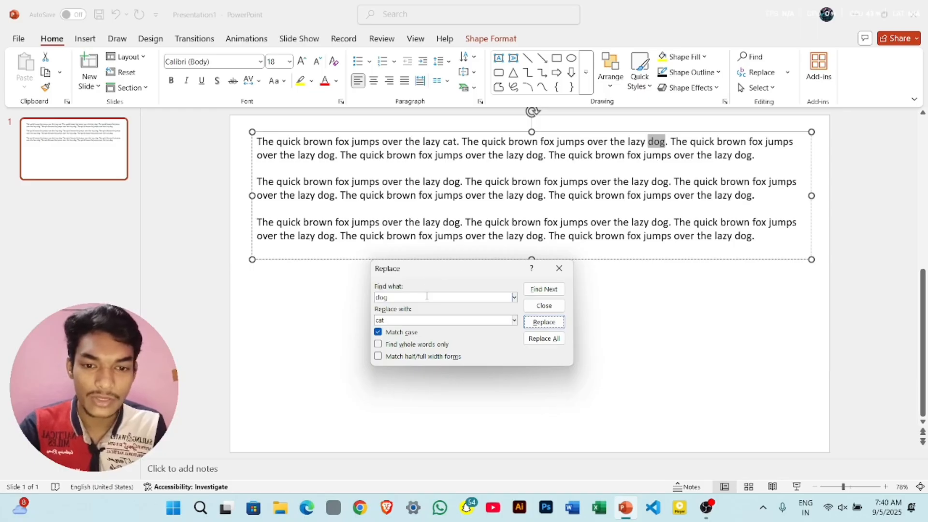
left_click(549, 324)
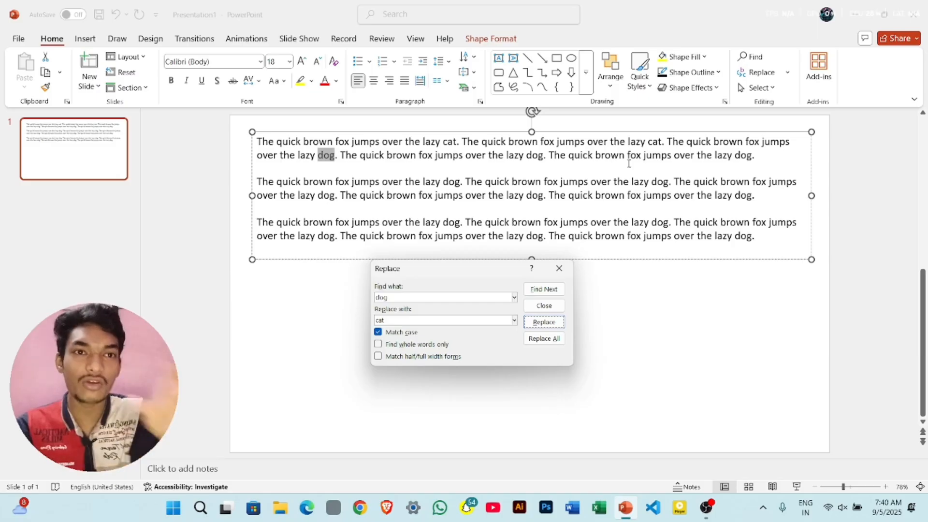
left_click(549, 343)
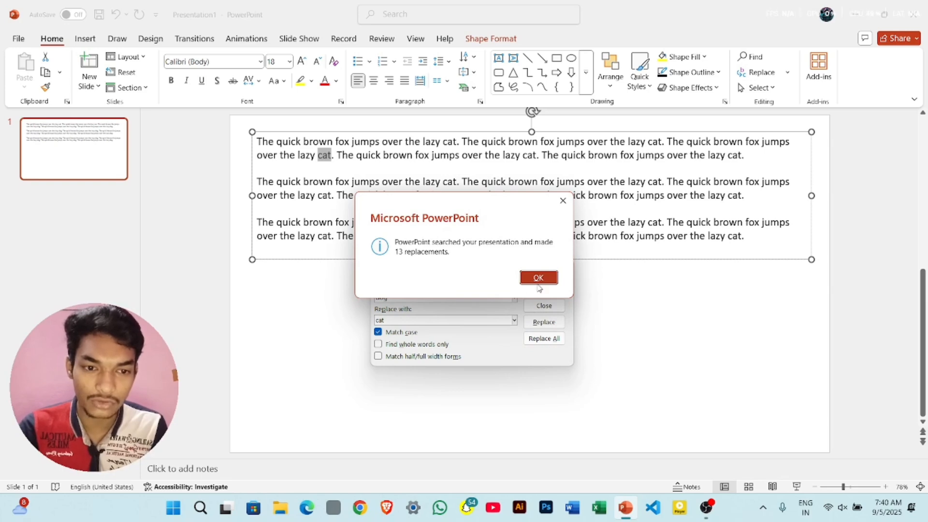
left_click(540, 279)
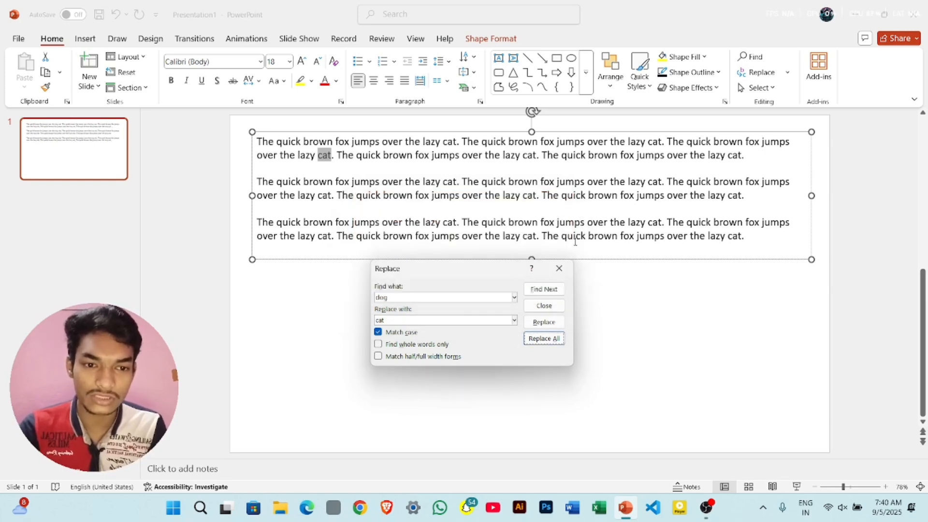
key("Escape")
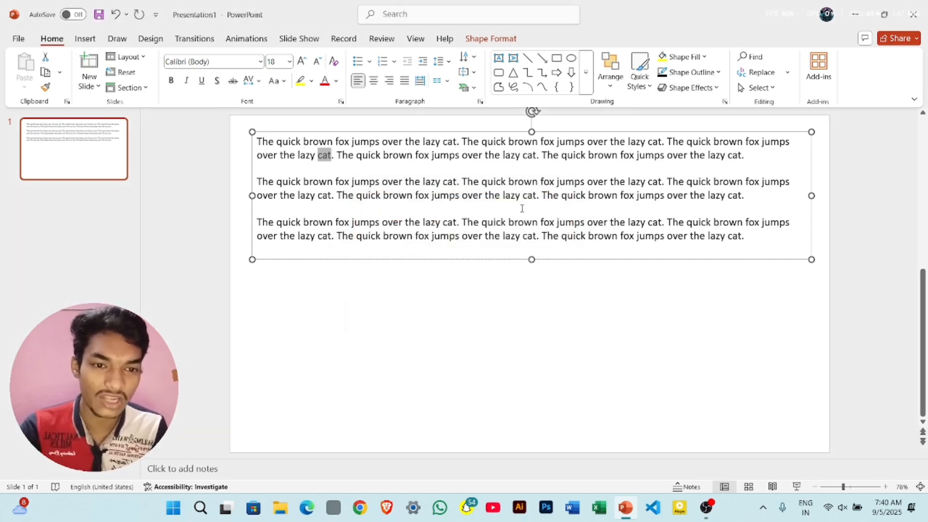
Select all the text inside the paragraphs' text box and look at the other selection options
left_click(758, 88)
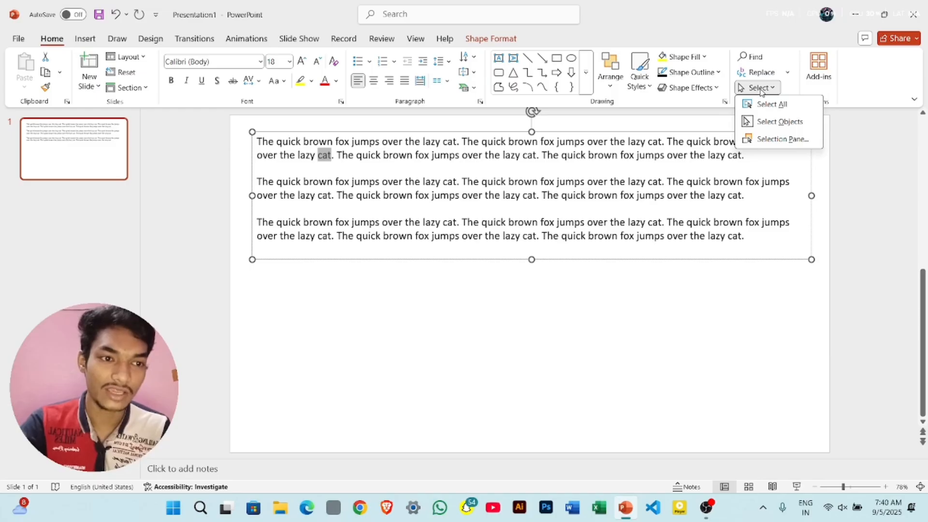
left_click(772, 105)
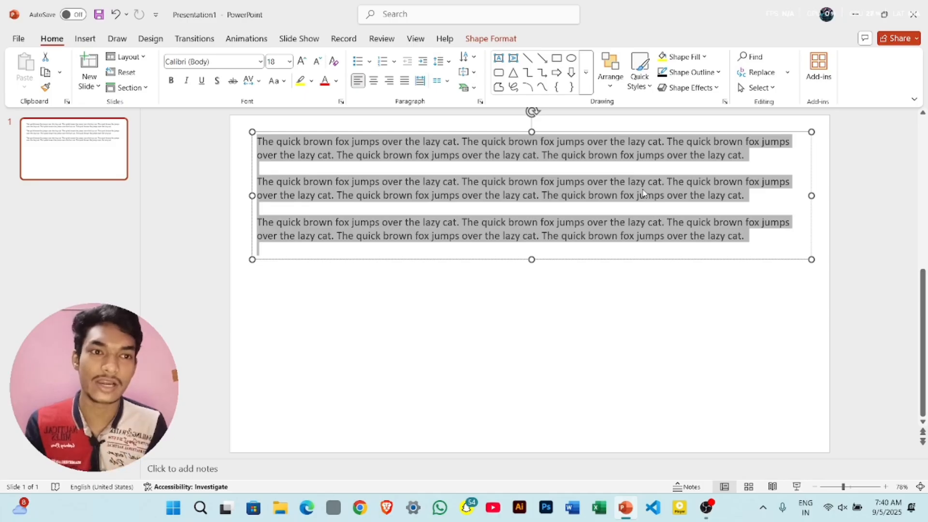
left_click(757, 88)
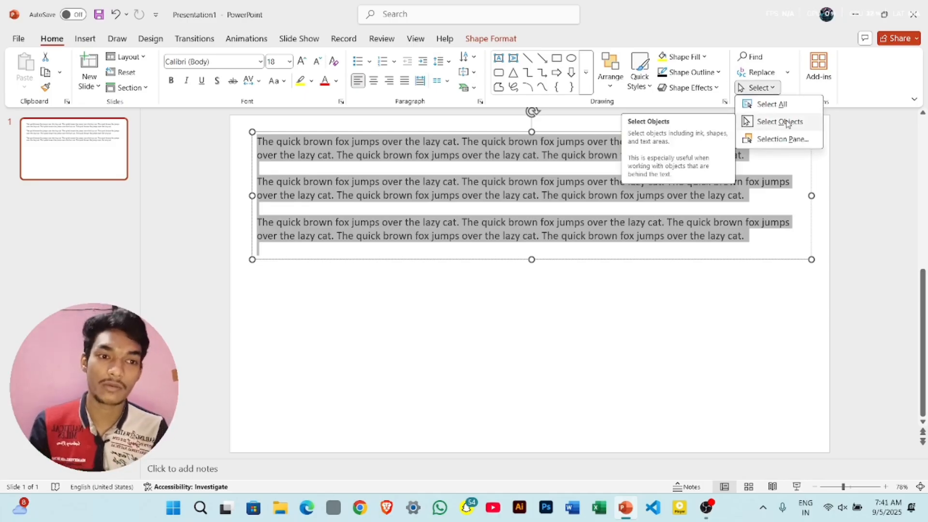
left_click(680, 352)
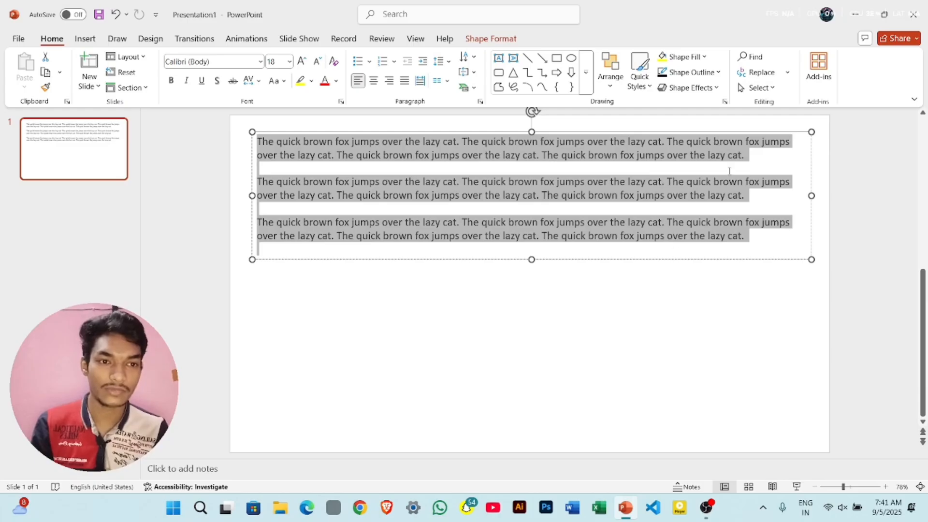
Unhide TextBox 10, Picture 6, Rectangle 4 and Oval 7 using the slide's object list, and select all objects on the slide
left_click(613, 87)
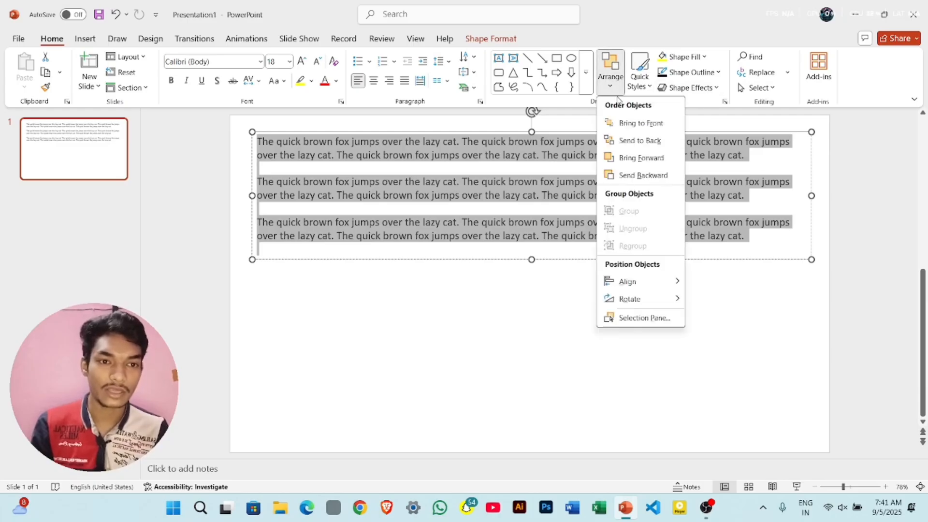
left_click(628, 317)
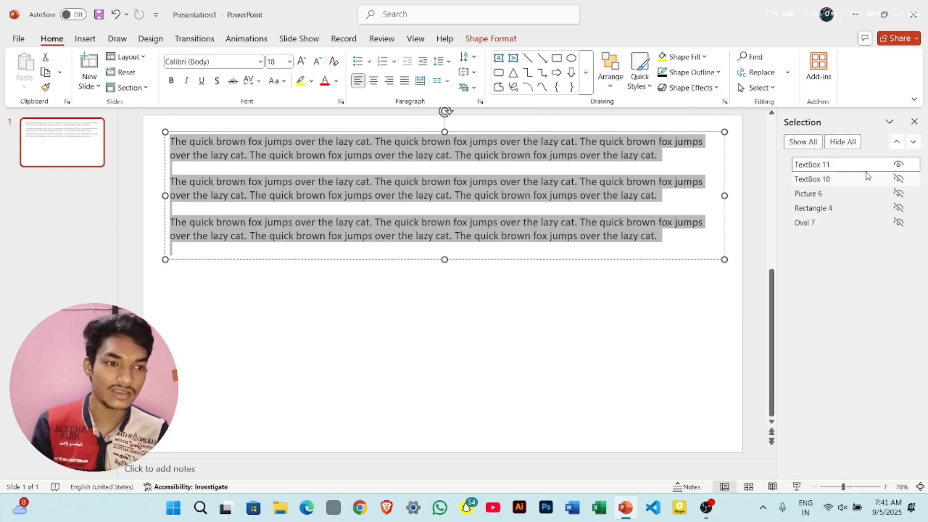
left_click(899, 179)
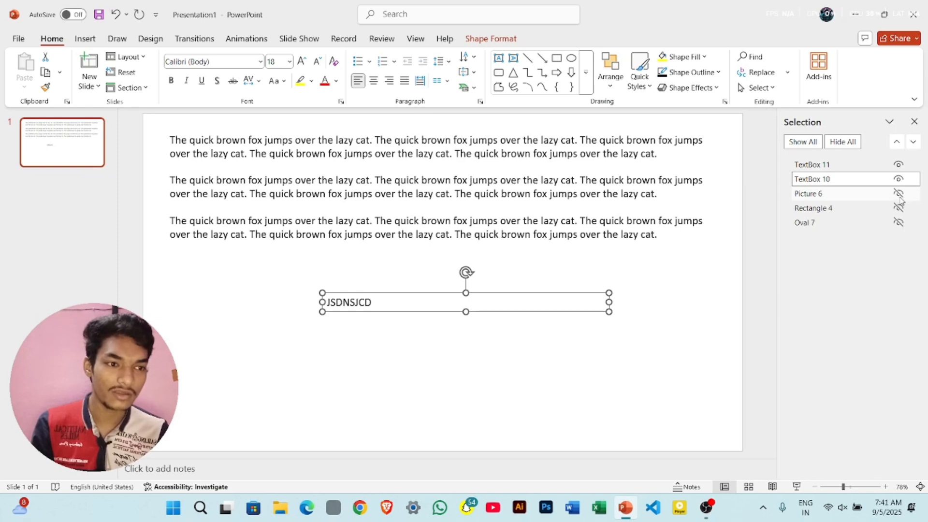
left_click(899, 193)
left_click(899, 208)
left_click(899, 222)
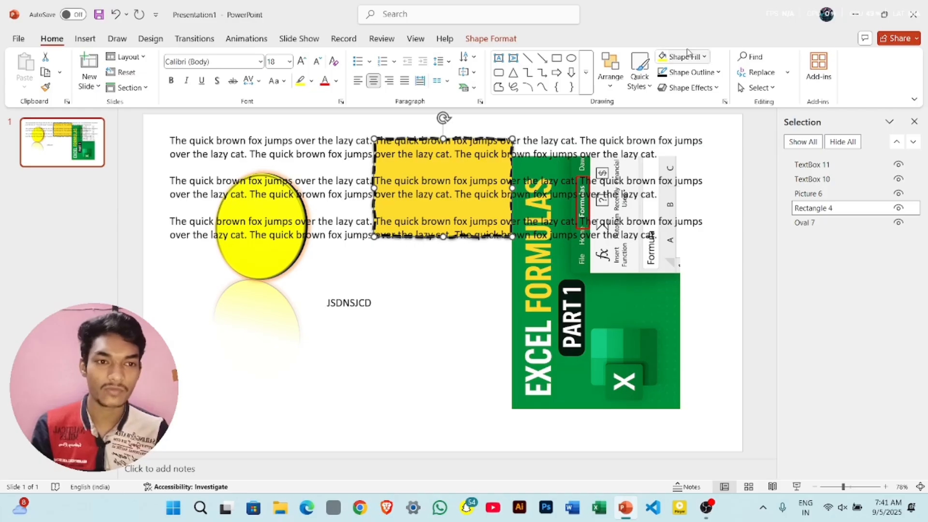
left_click(760, 88)
left_click(772, 104)
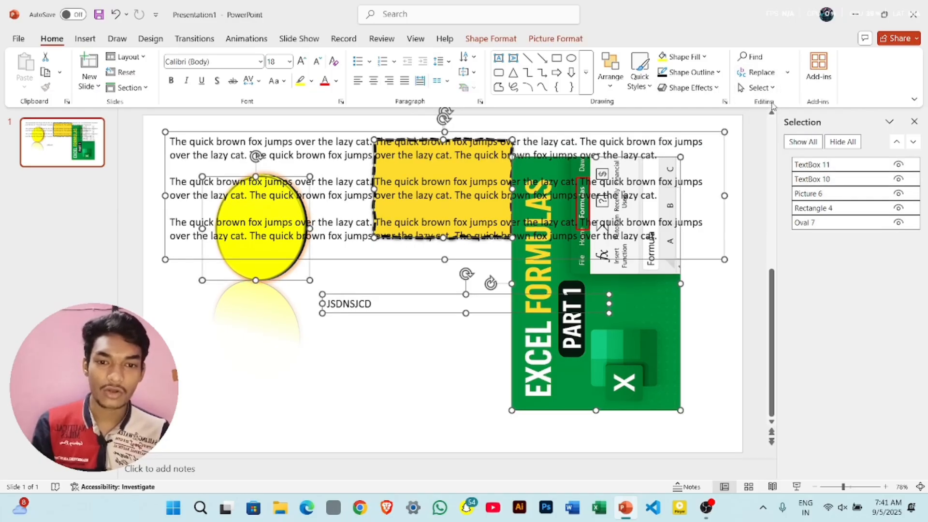